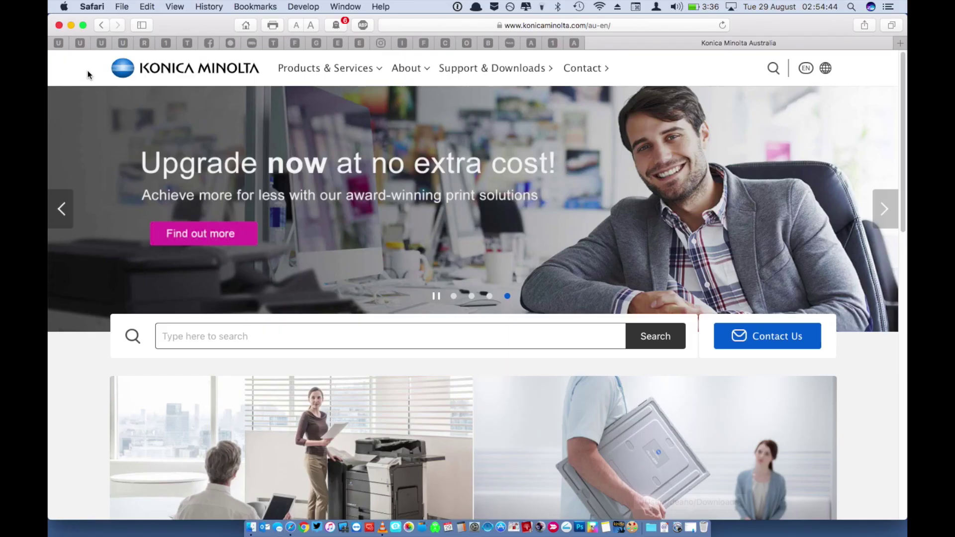
# - Search the support page's driver finder for c658 and pick bizhub C658 as the product
pyautogui.scroll(-8, 301, 219)
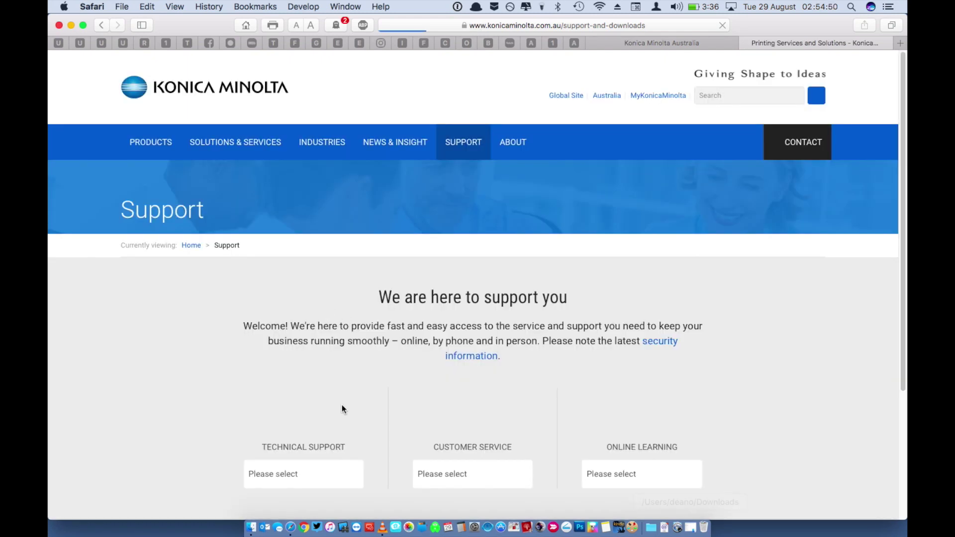
pyautogui.scroll(-6, 342, 406)
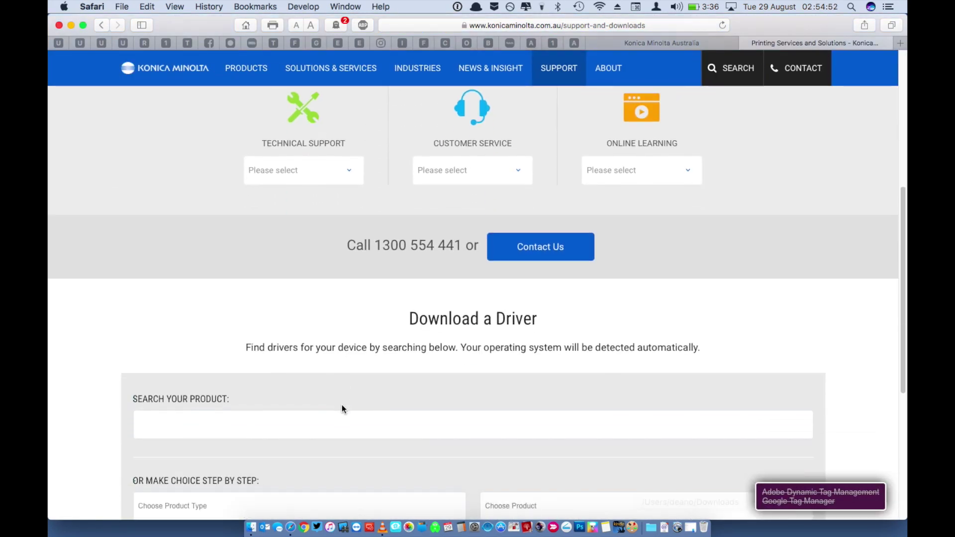
pyautogui.click(336, 421)
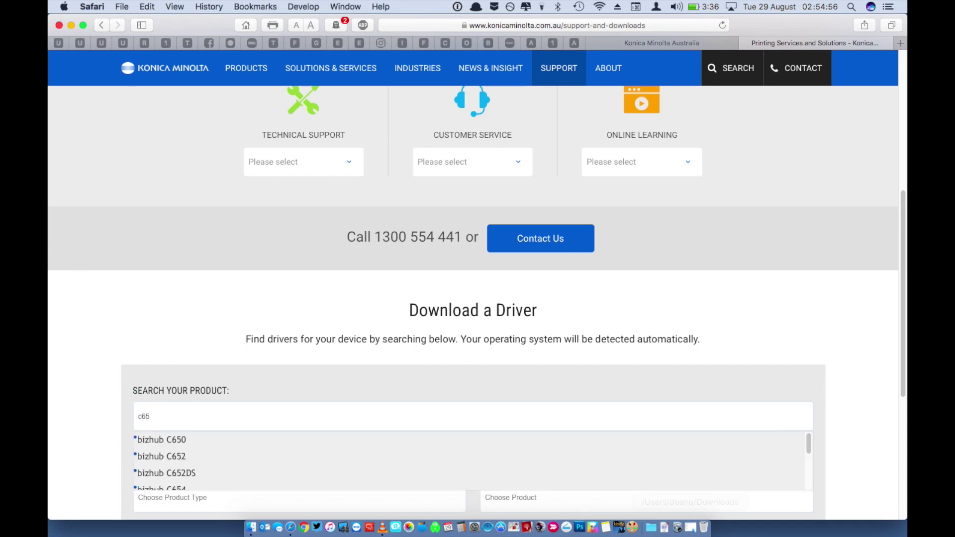
pyautogui.write('c658')
pyautogui.click(213, 440)
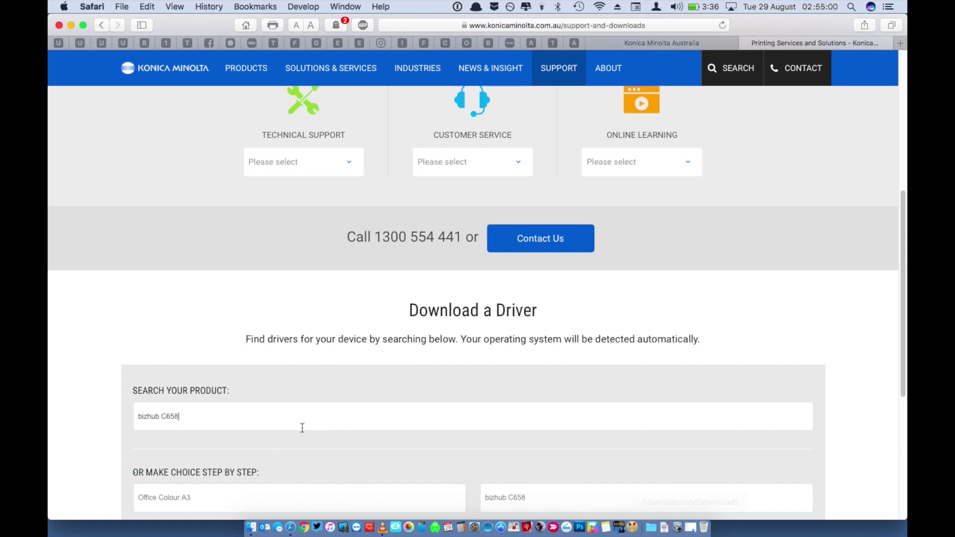
# - List the bizhub C658 drivers for macOS Sierra (OS X 10.12)
pyautogui.scroll(-5, 302, 428)
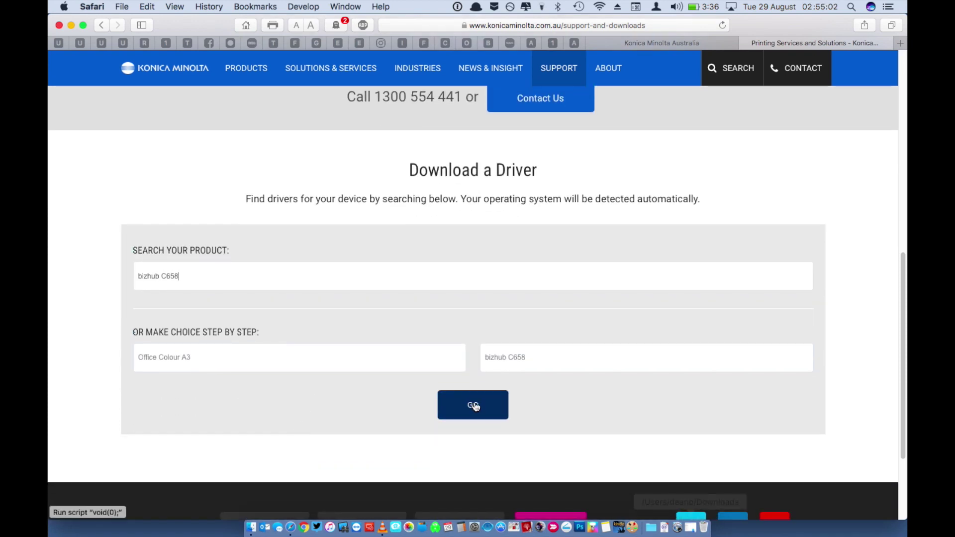
pyautogui.click(474, 406)
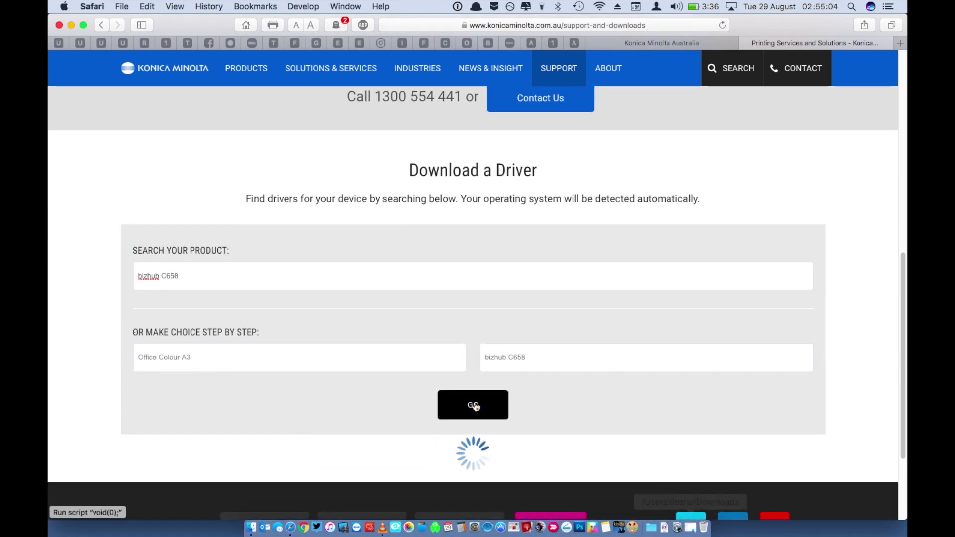
pyautogui.scroll(-5, 473, 406)
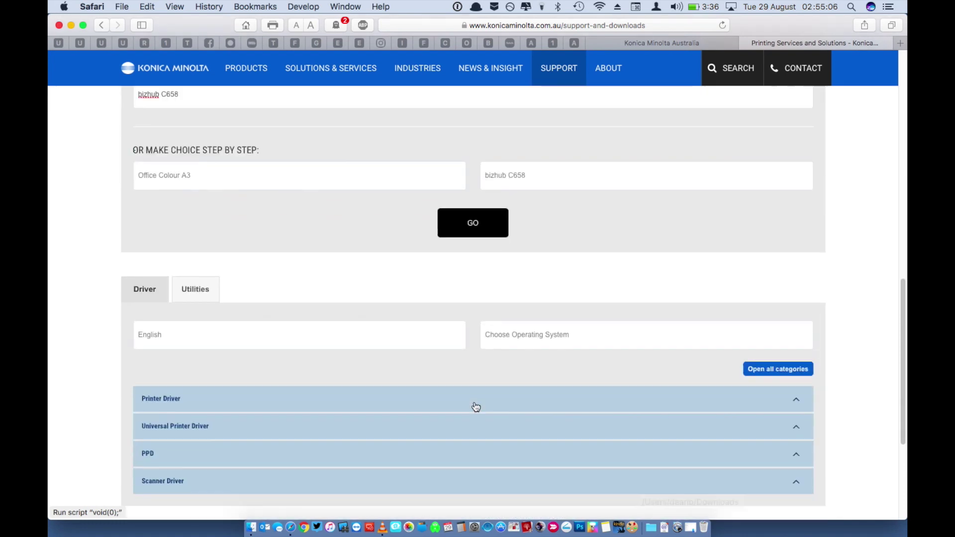
pyautogui.click(590, 285)
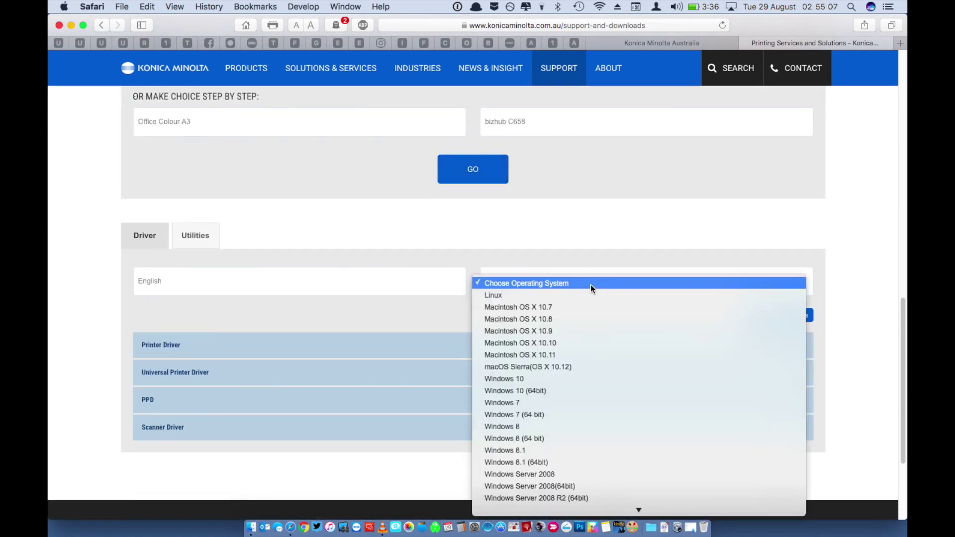
pyautogui.click(573, 367)
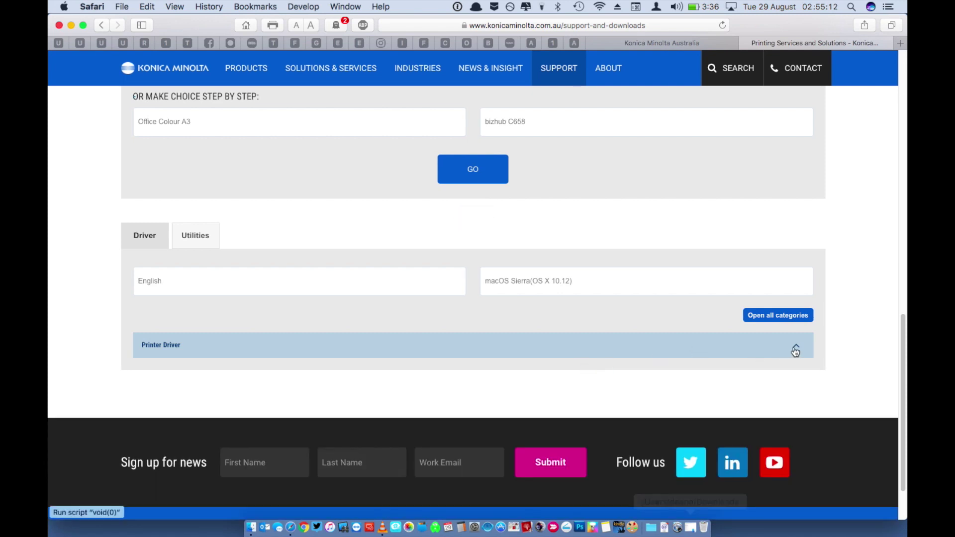
# - Start downloading the 7.0.0 PostScript printer driver and accept its licence agreement
pyautogui.click(795, 349)
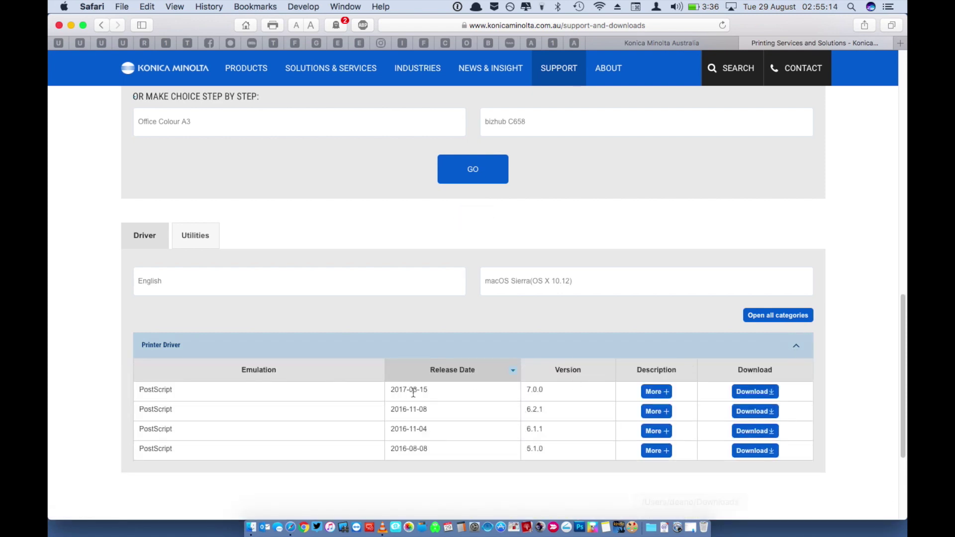
pyautogui.click(761, 394)
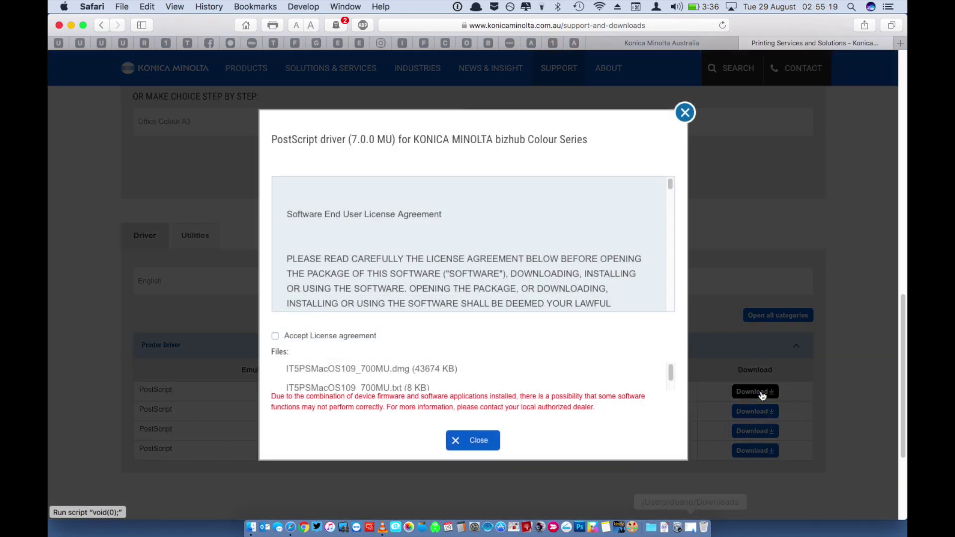
pyautogui.click(298, 337)
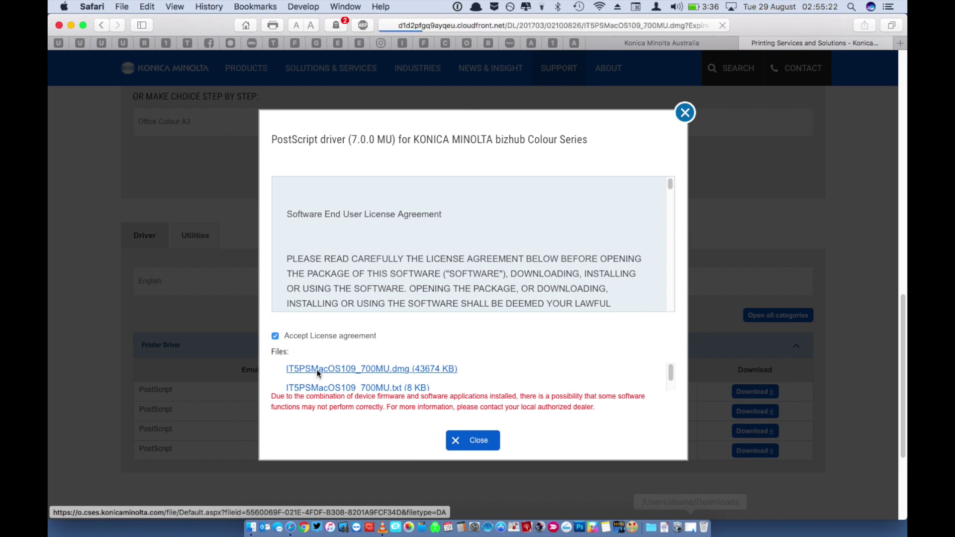
# - Download IT5PSMacOS109_700MU.dmg and close the licence window
pyautogui.click(398, 389)
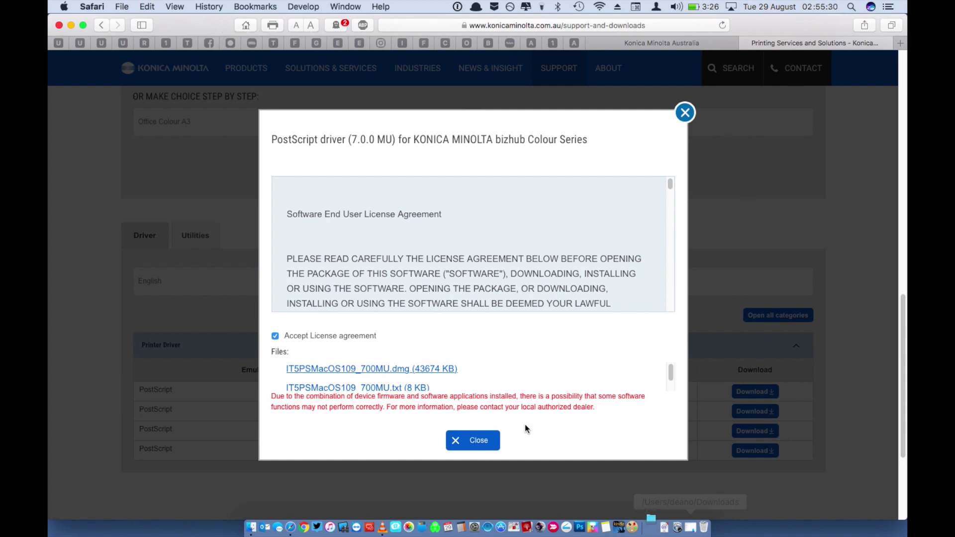
pyautogui.click(477, 441)
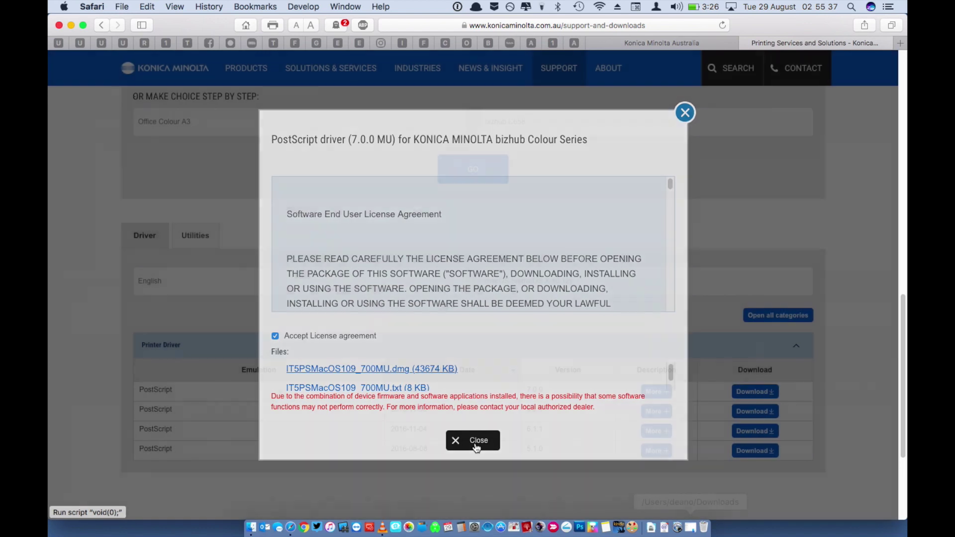
# - Mount the driver disk image and launch bizhub_C658_C368_C287_C266_109.pkg from its A4 folder
pyautogui.click(689, 528)
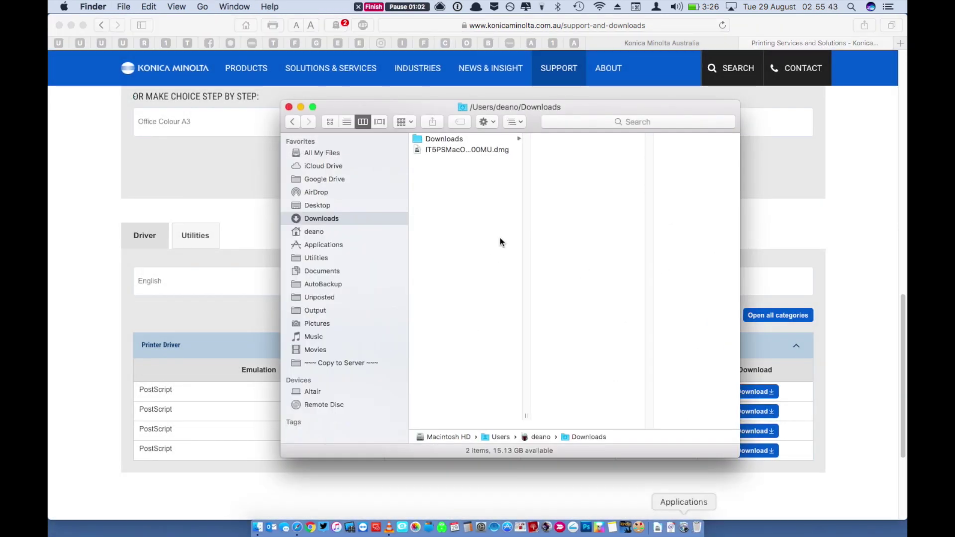
pyautogui.click(460, 150)
pyautogui.doubleClick(458, 151)
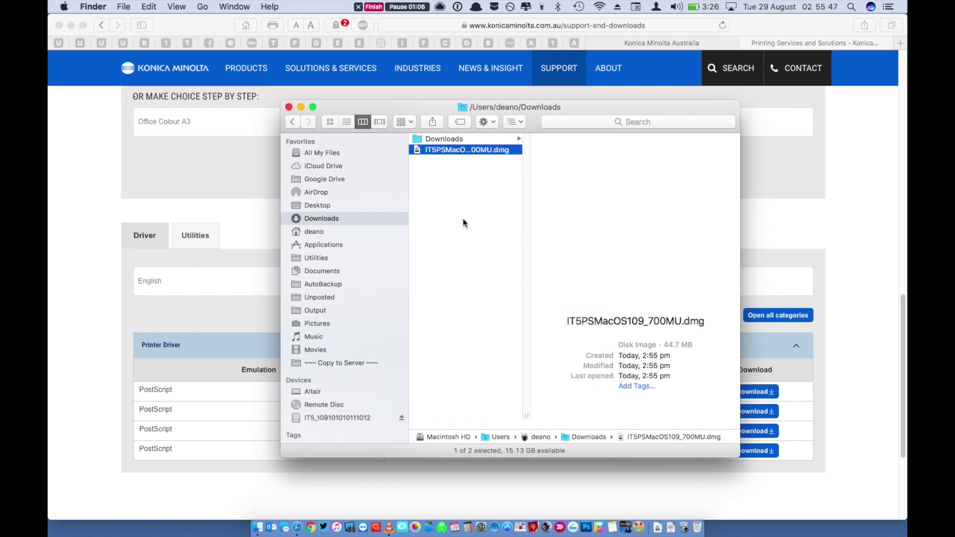
pyautogui.click(357, 419)
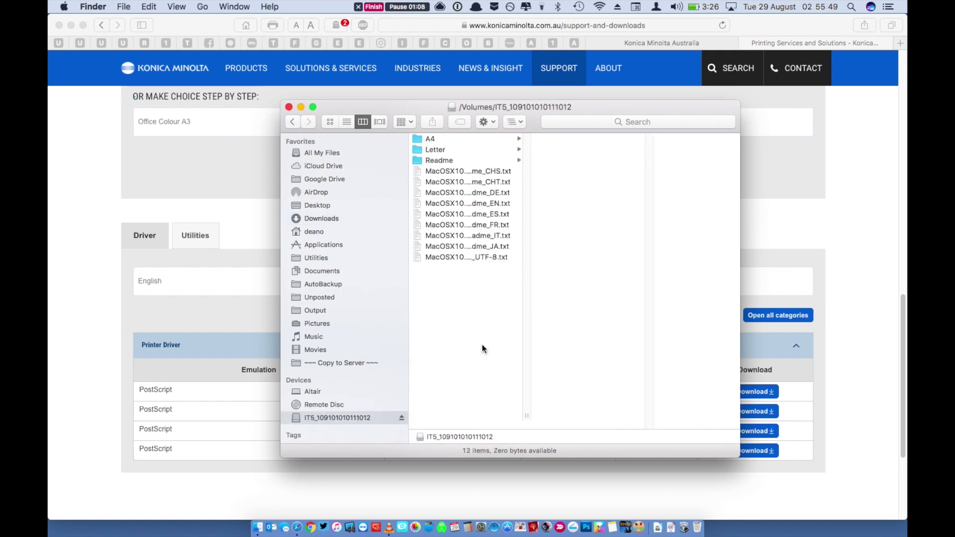
pyautogui.click(451, 140)
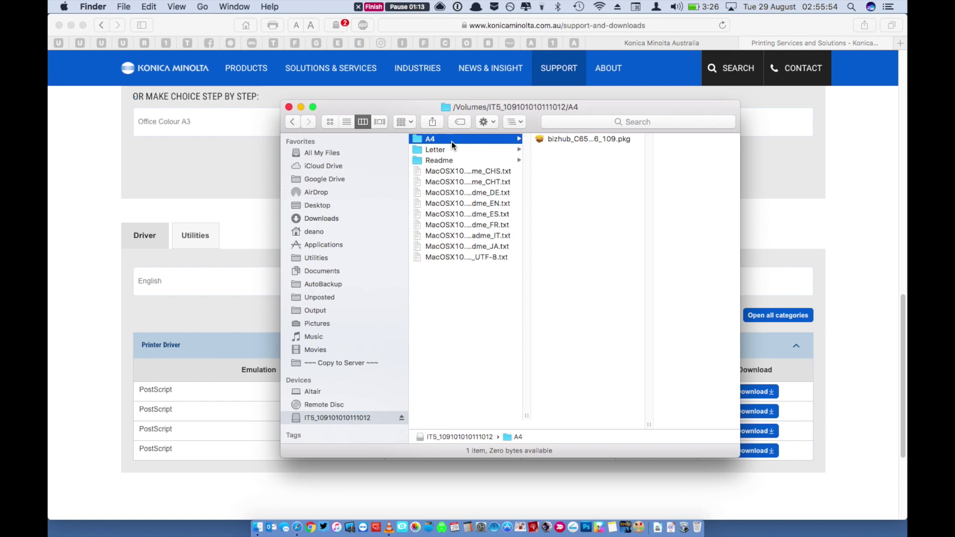
pyautogui.click(560, 140)
pyautogui.doubleClick(559, 140)
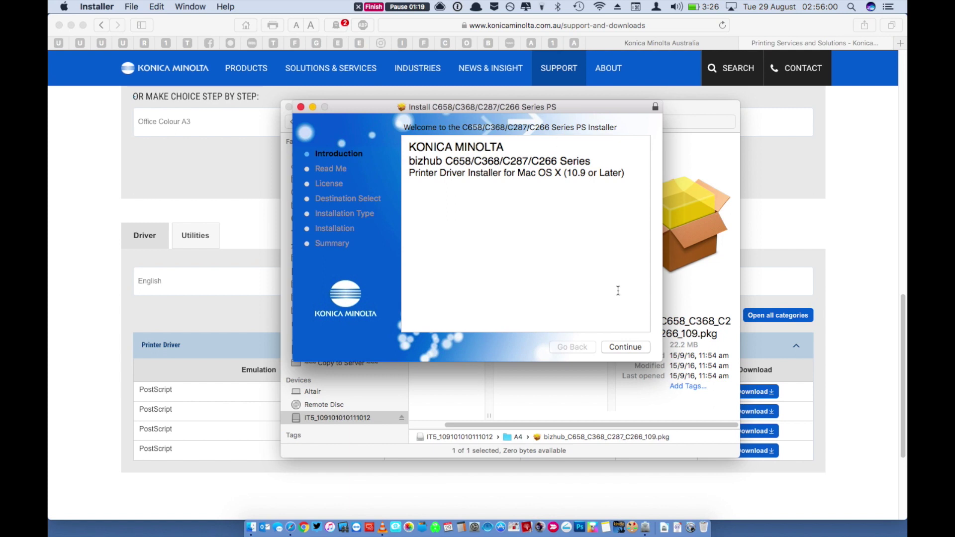
# - Install the C658/C368/C287/C266 Series PS driver on Macintosh HD with the admin password, then close the installer
pyautogui.click(626, 347)
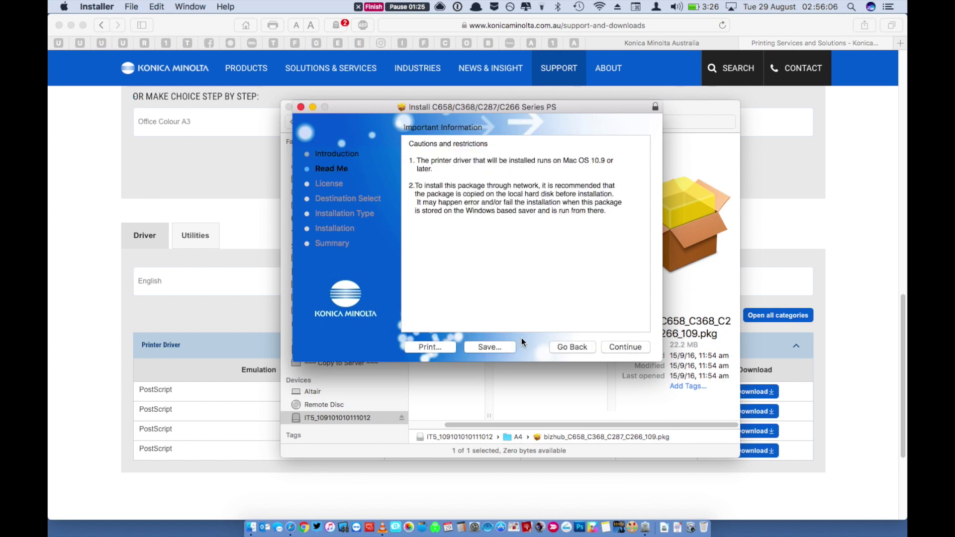
pyautogui.click(626, 349)
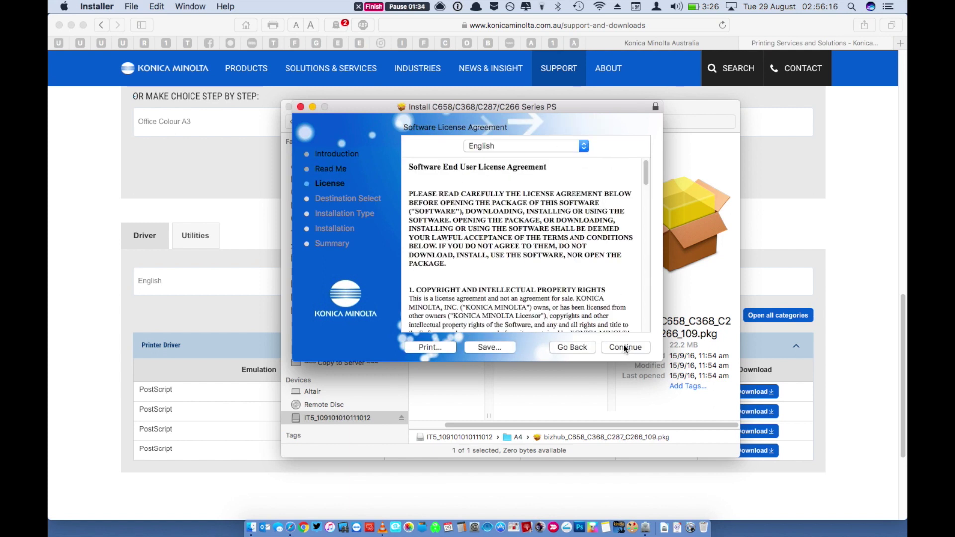
pyautogui.click(625, 348)
pyautogui.click(596, 204)
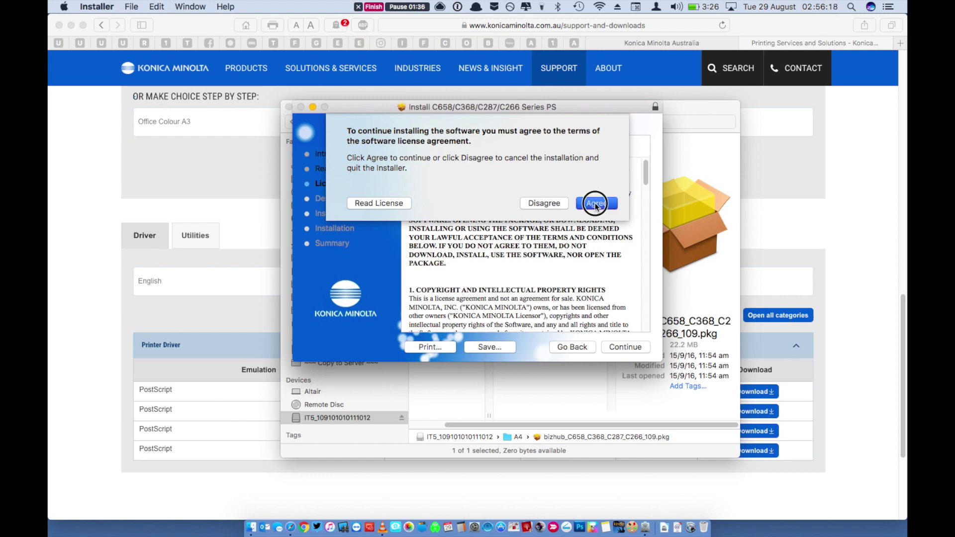
pyautogui.click(624, 344)
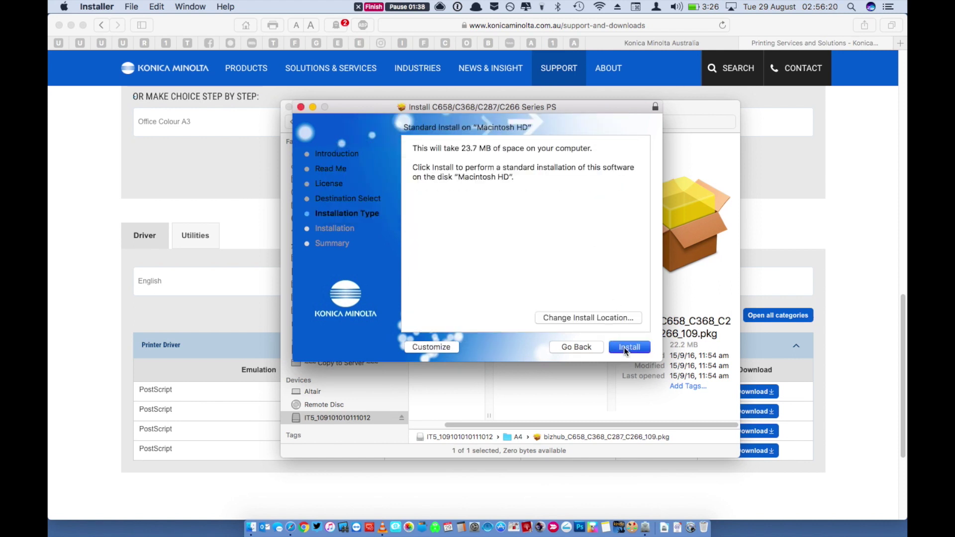
pyautogui.write('d')
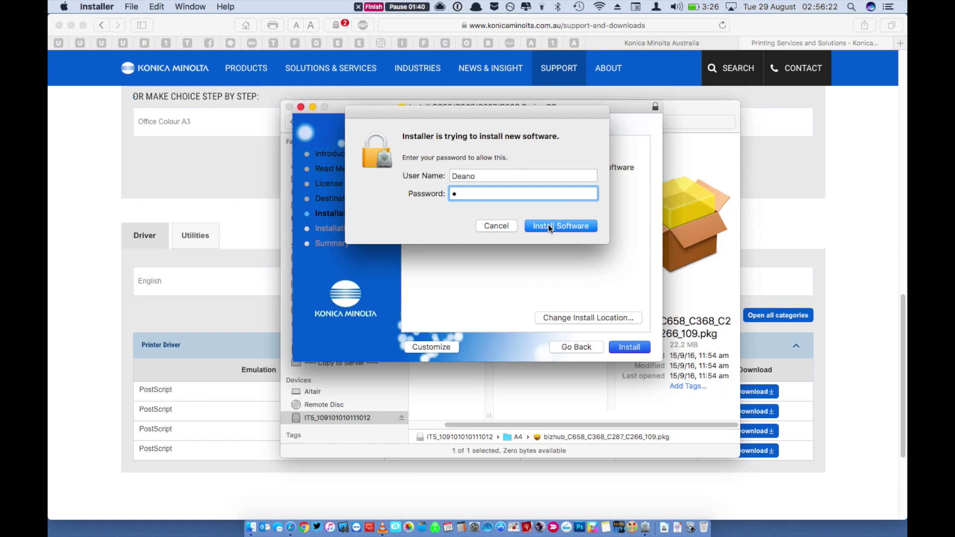
pyautogui.click(548, 225)
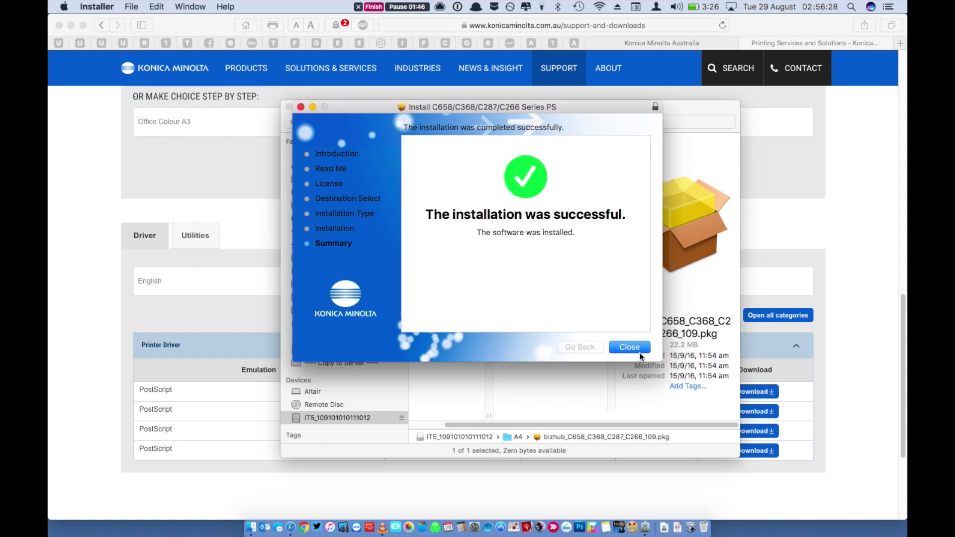
pyautogui.click(634, 347)
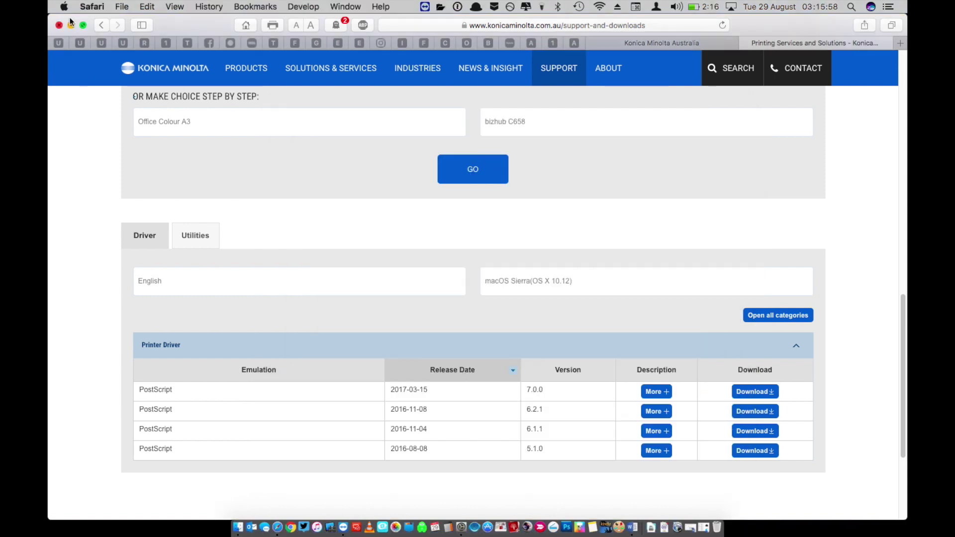
# - In Printers & Scanners, begin adding a printer and select the KONICA MINOLTA bizhub C658
pyautogui.click(64, 6)
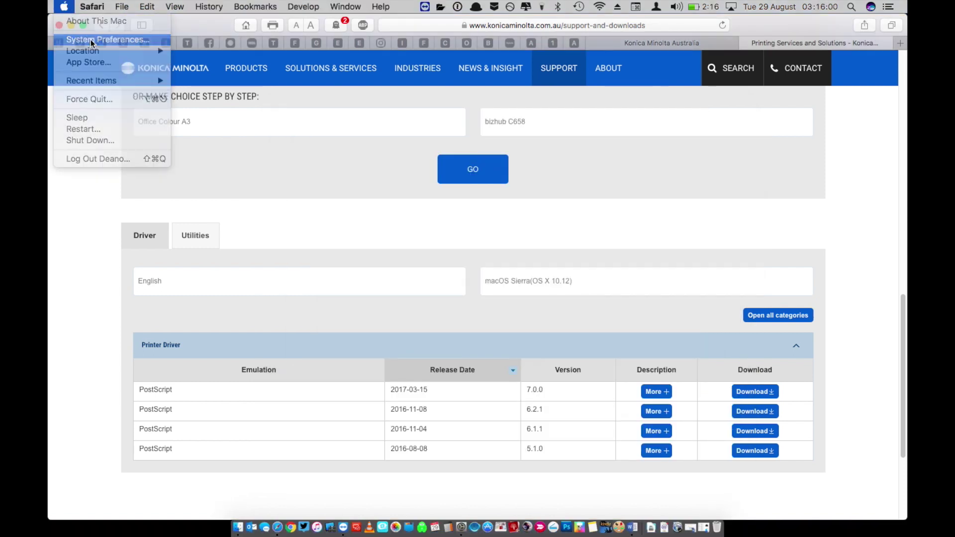
pyautogui.click(91, 40)
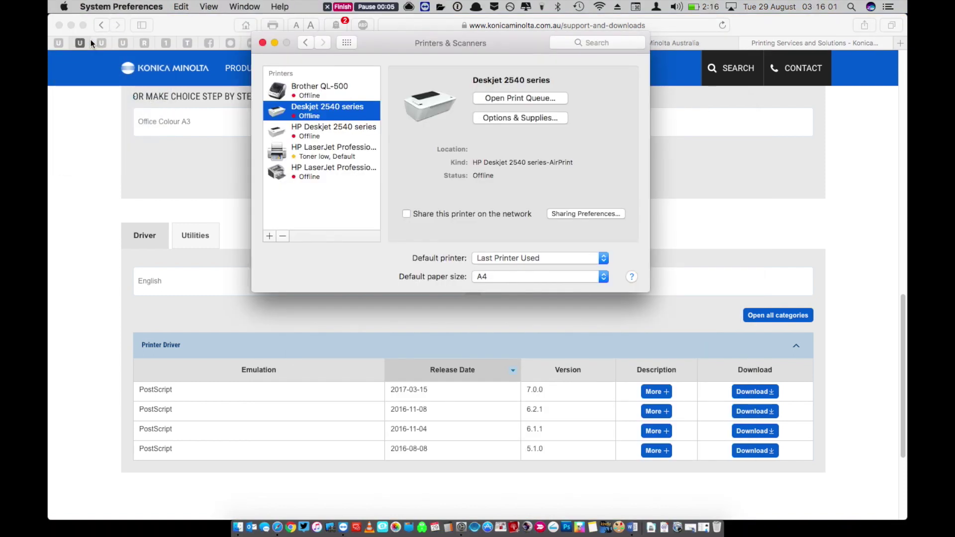
pyautogui.click(268, 237)
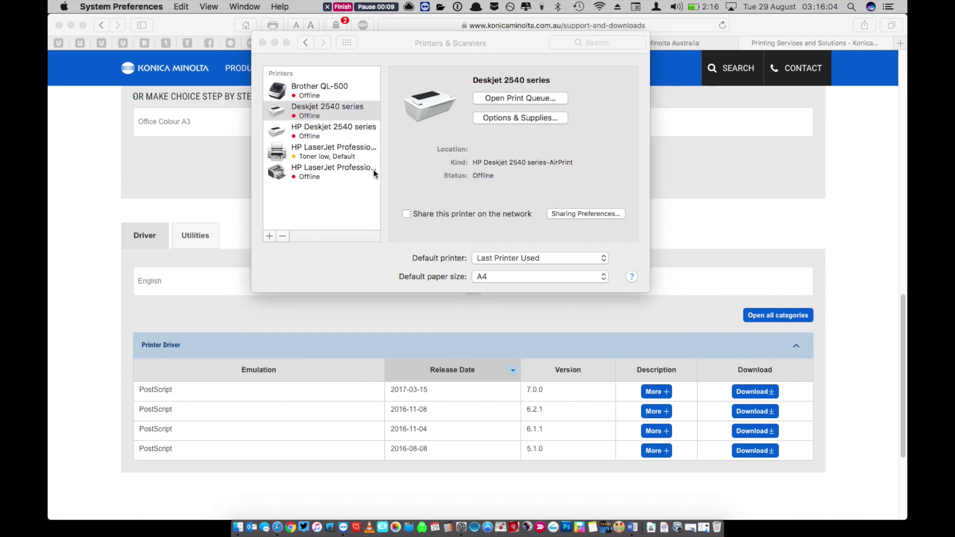
pyautogui.scroll(-5, 413, 186)
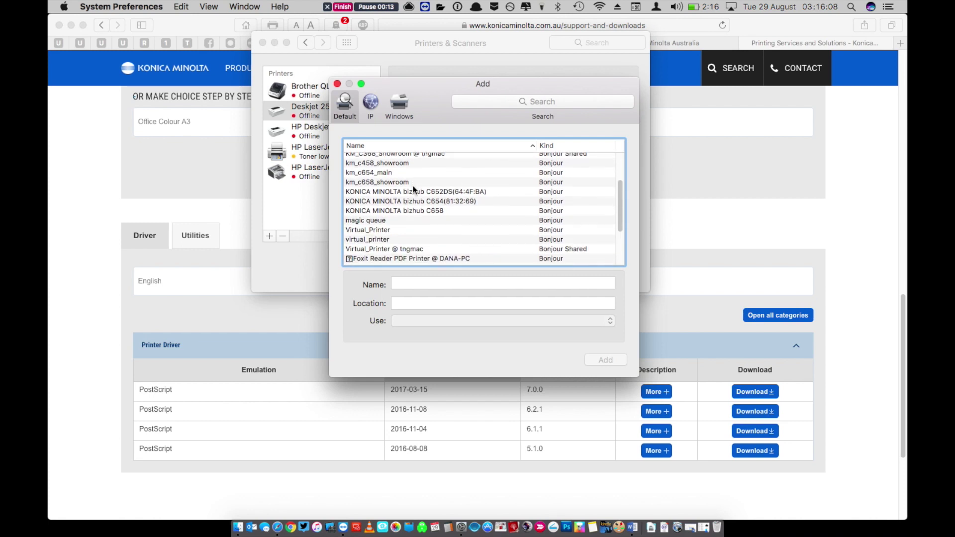
pyautogui.scroll(-5, 413, 188)
pyautogui.scroll(-2, 413, 186)
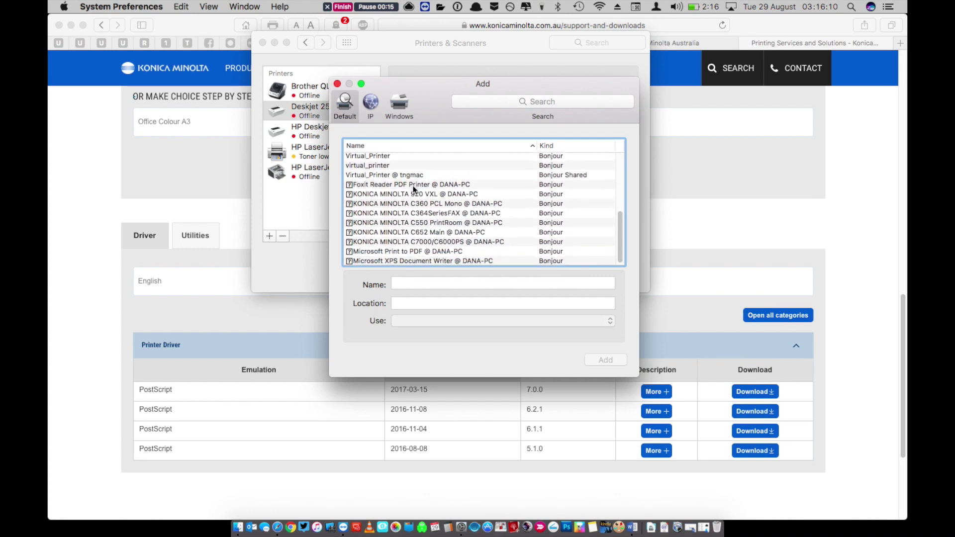
pyautogui.scroll(5, 413, 186)
pyautogui.scroll(5, 413, 188)
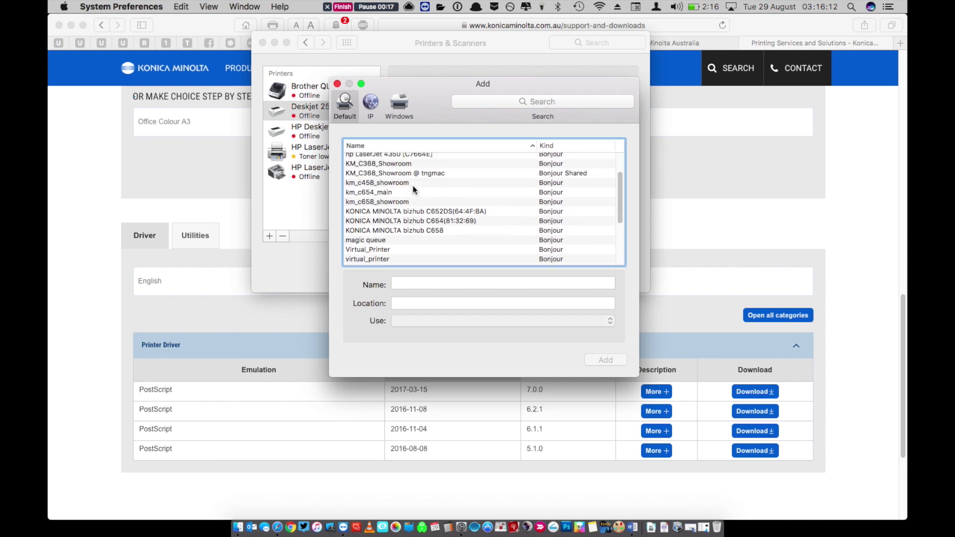
pyautogui.scroll(-3, 413, 186)
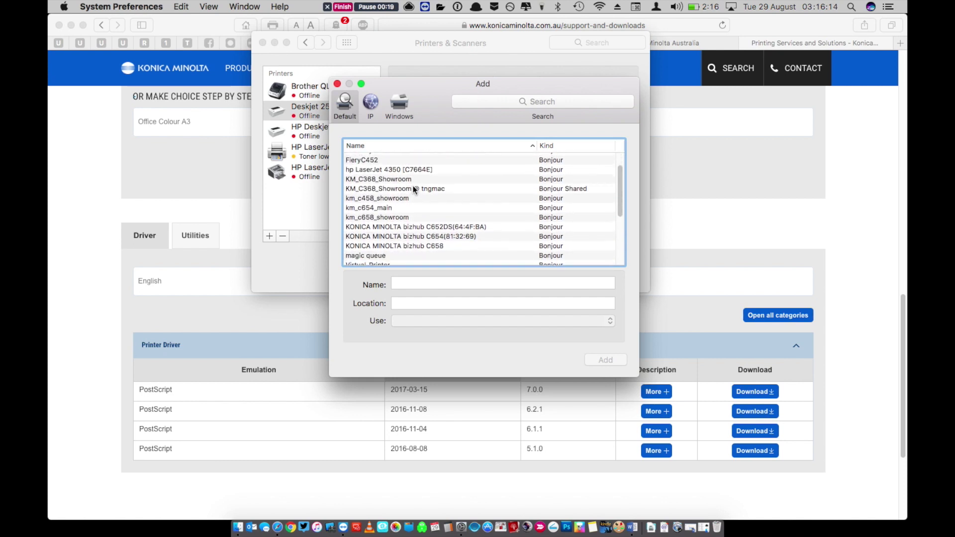
pyautogui.click(421, 246)
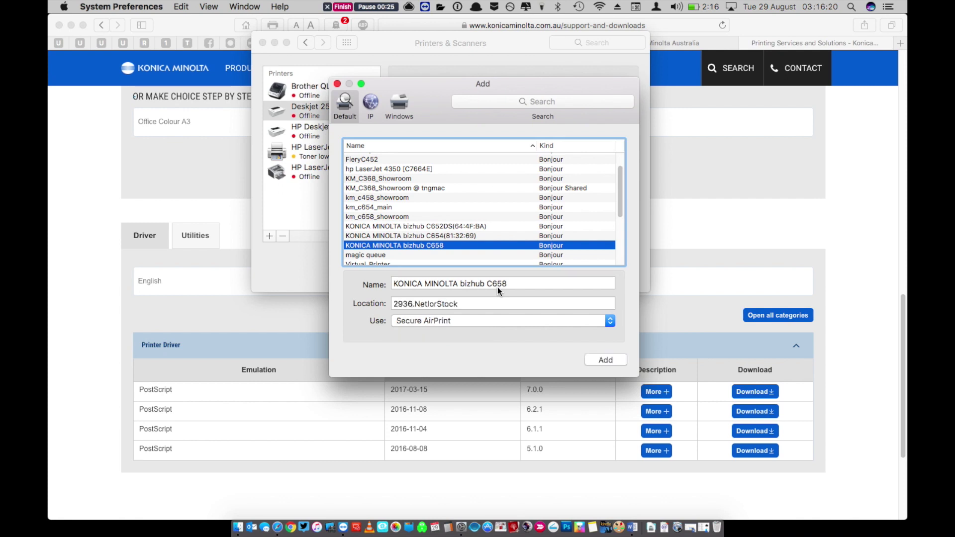
# - Set its location to Showroom and driver to KONICA MINOLTA C658 PS, then add it
pyautogui.click(470, 302)
pyautogui.moveTo(470, 302); pyautogui.dragTo(374, 298)
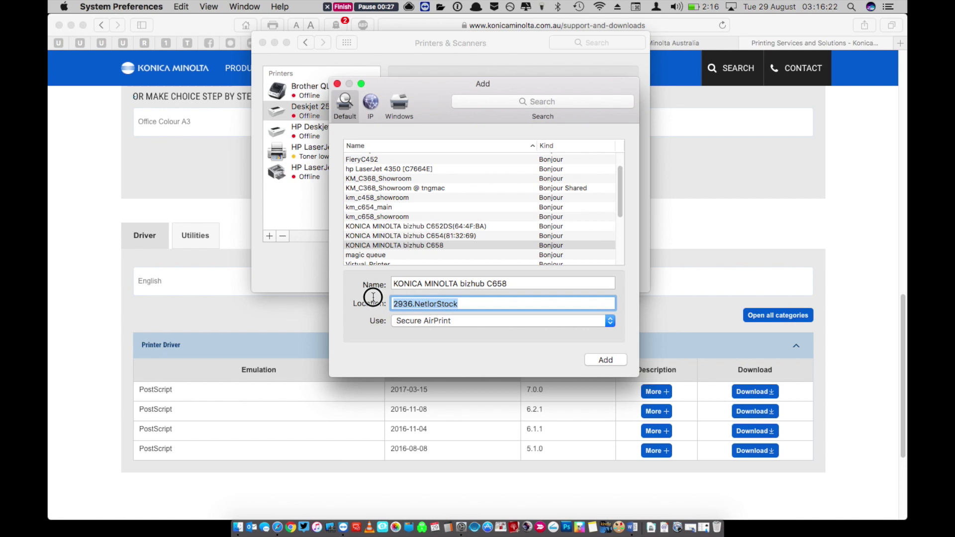
pyautogui.write('Showroom')
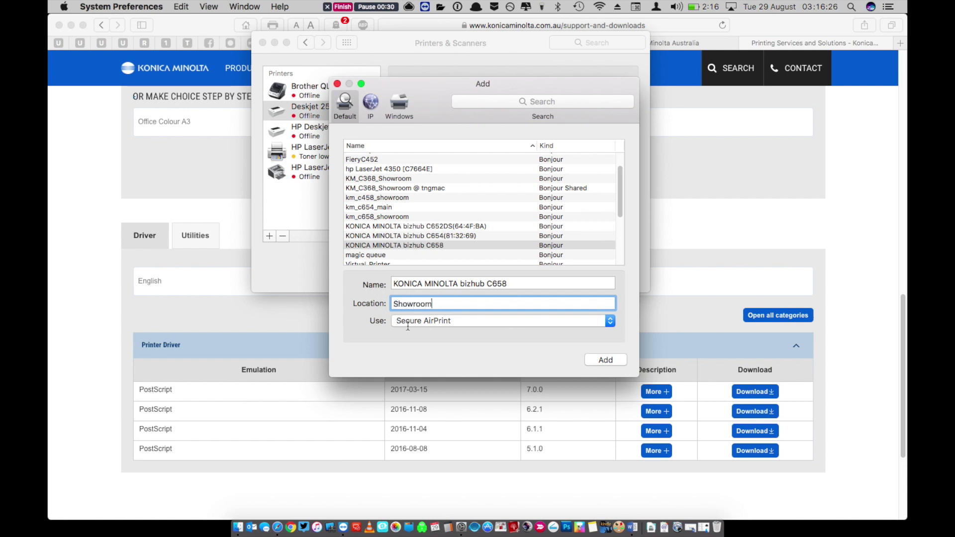
pyautogui.click(408, 326)
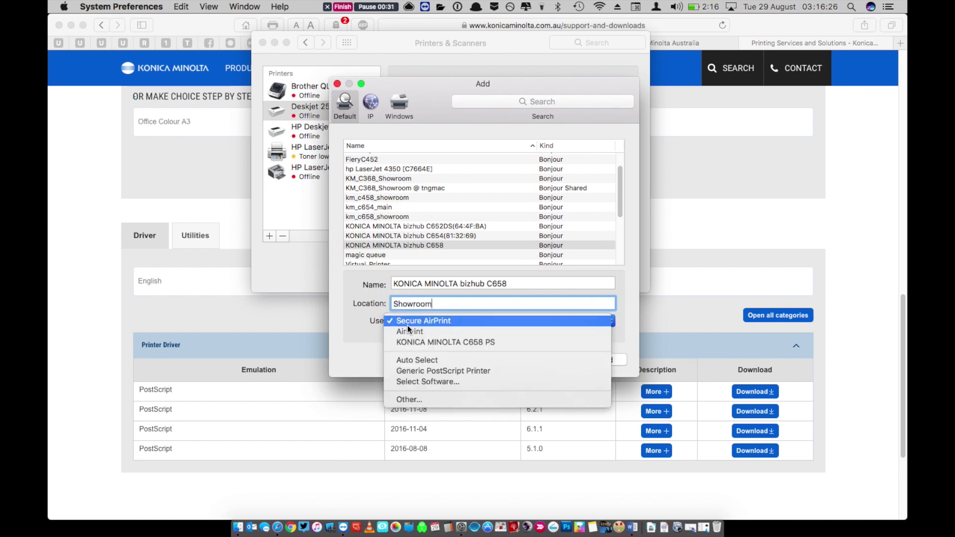
pyautogui.click(483, 344)
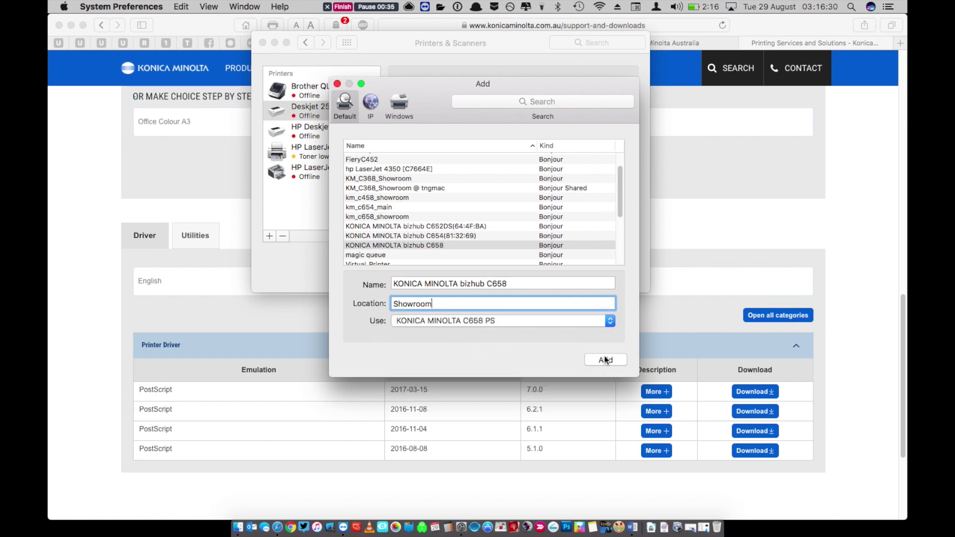
pyautogui.click(605, 358)
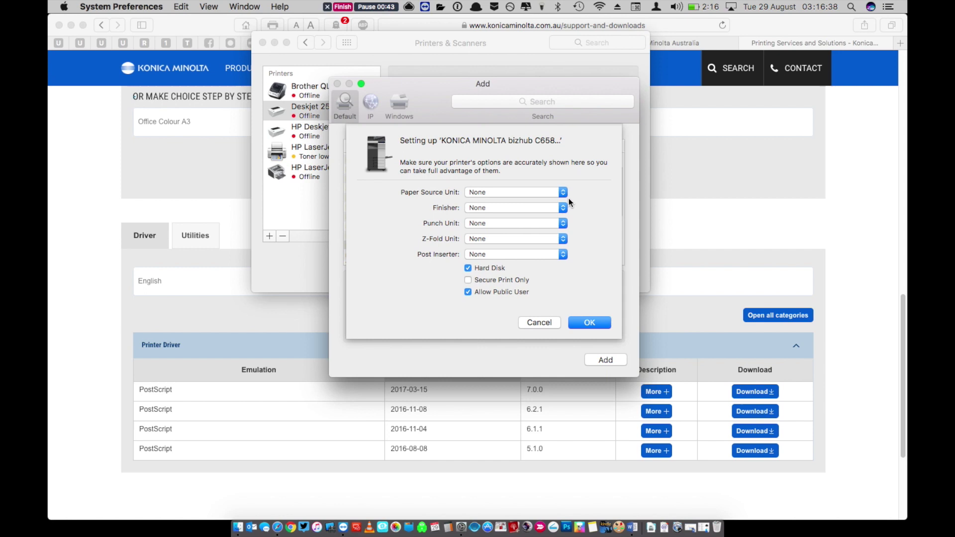
# - Set Finisher to FS-536, keep Paper Source, Punch, Z-Fold and Post Inserter at None, and confirm
pyautogui.click(562, 192)
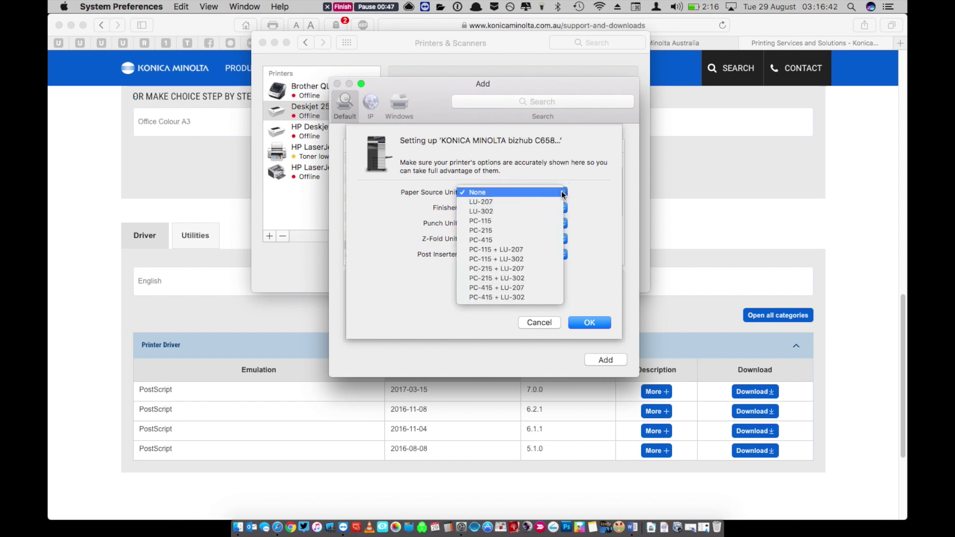
pyautogui.click(562, 193)
pyautogui.click(541, 208)
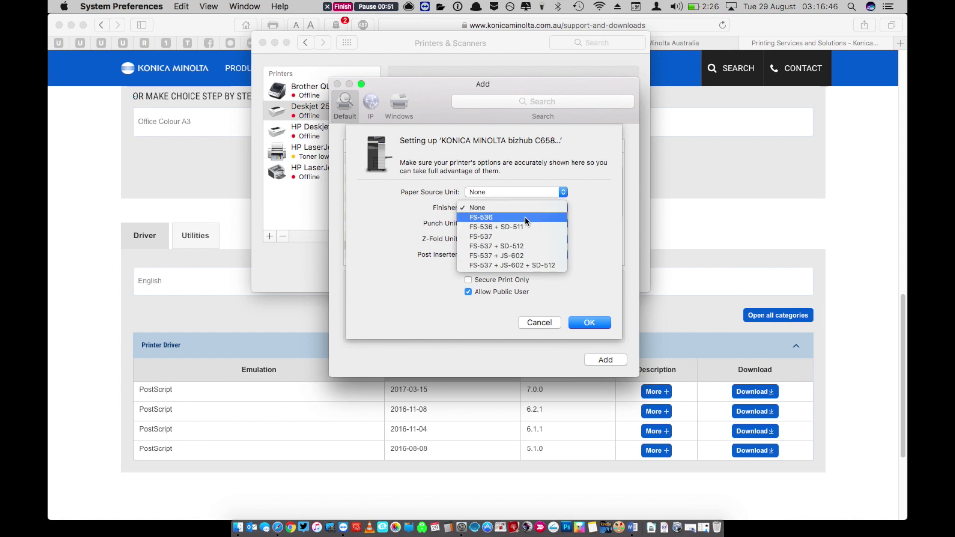
pyautogui.click(525, 216)
pyautogui.click(524, 224)
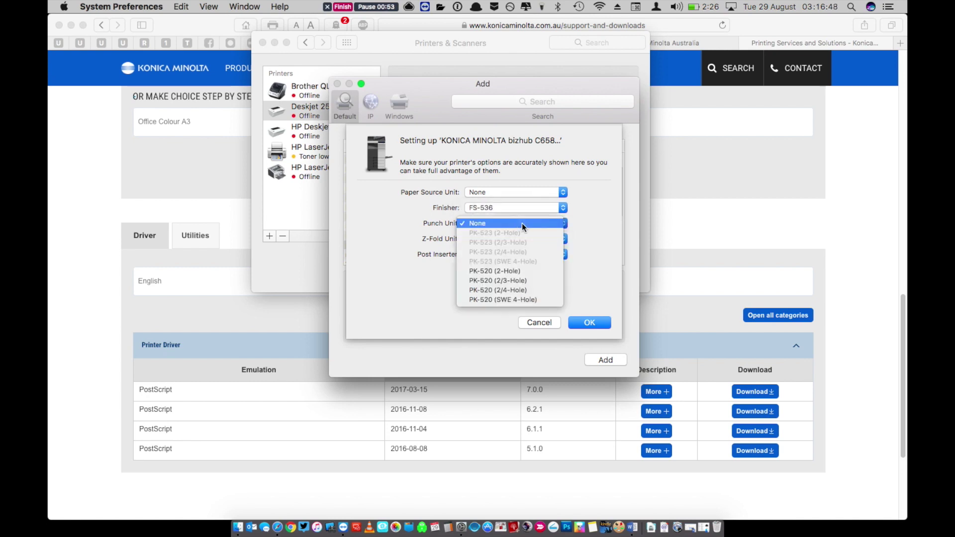
pyautogui.click(522, 223)
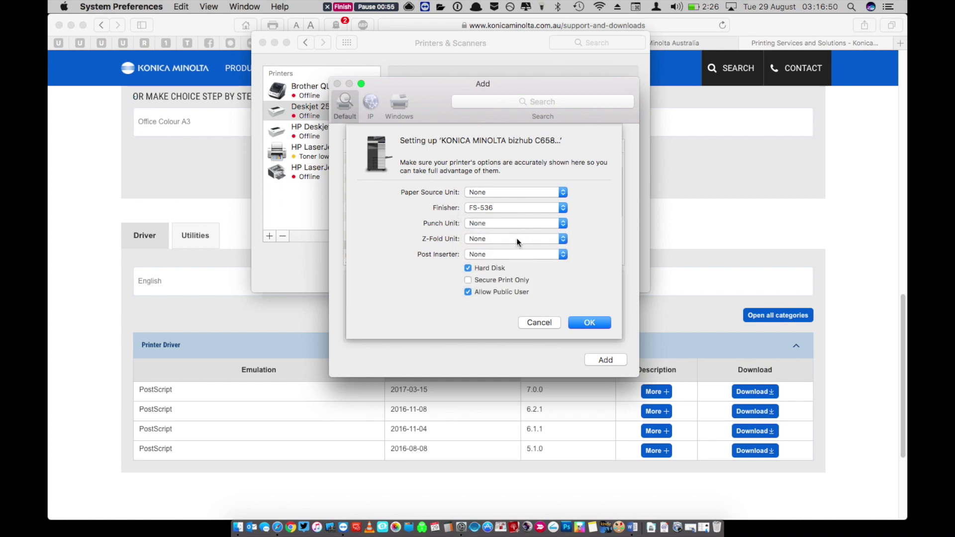
pyautogui.click(516, 237)
pyautogui.click(516, 238)
pyautogui.click(515, 252)
pyautogui.click(515, 255)
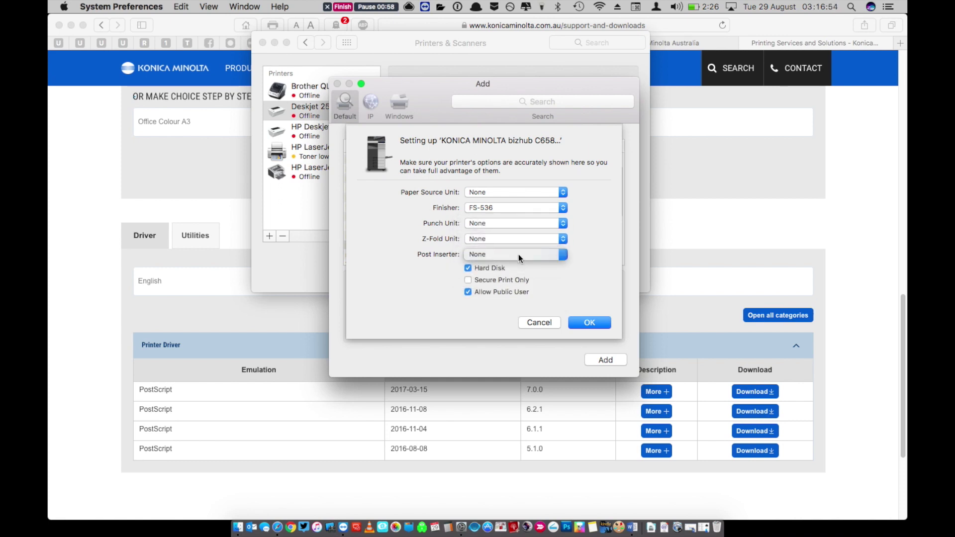
pyautogui.click(599, 322)
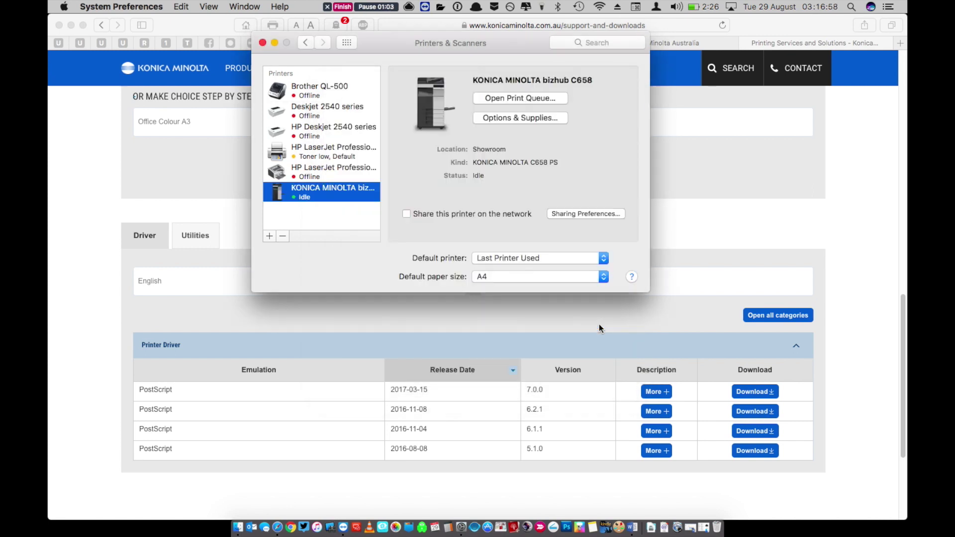
# - Choose Set default printer from the bizhub C658's context menu in the Printers list
pyautogui.rightClick(346, 196)
pyautogui.click(364, 213)
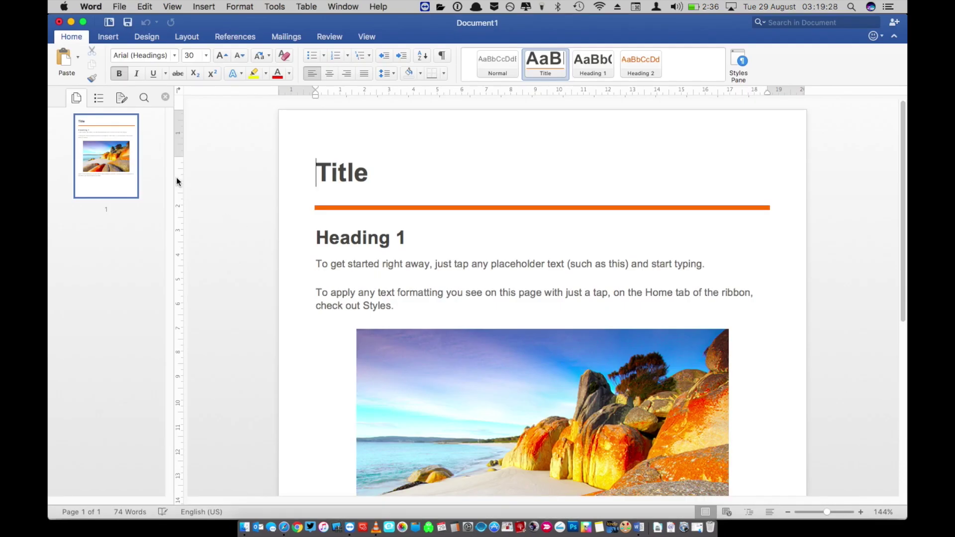
# - Open Word's Print dialog for Document1 and keep the Output Method pane set to Print
pyautogui.click(119, 6)
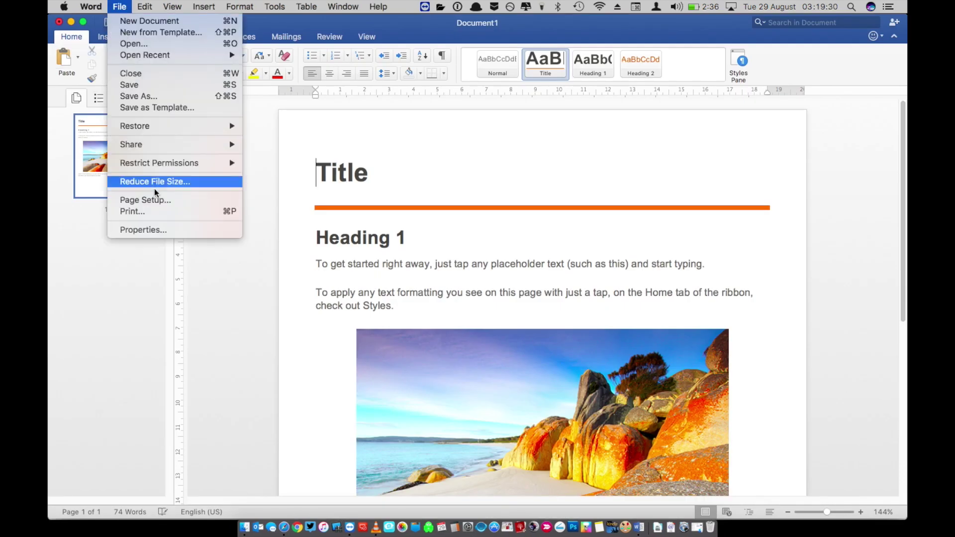
pyautogui.click(152, 210)
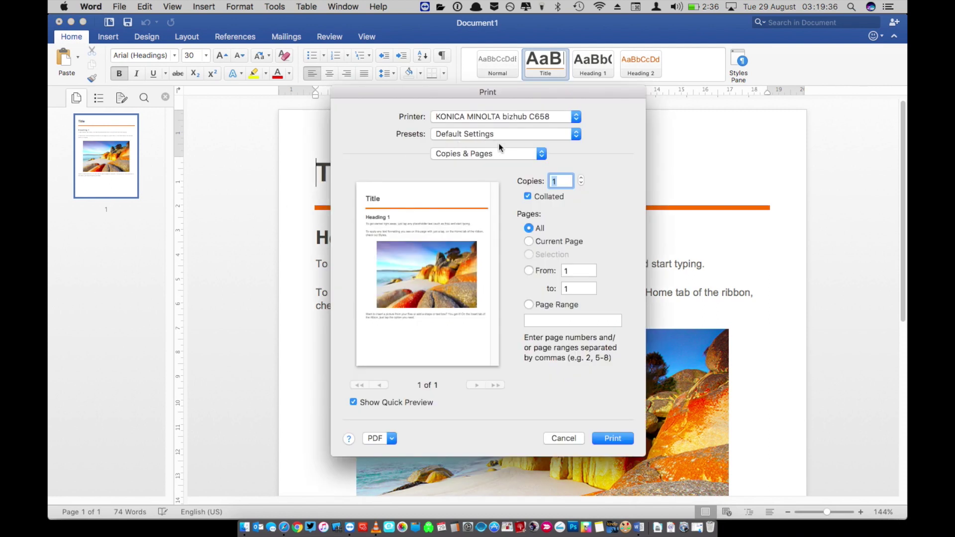
pyautogui.click(508, 153)
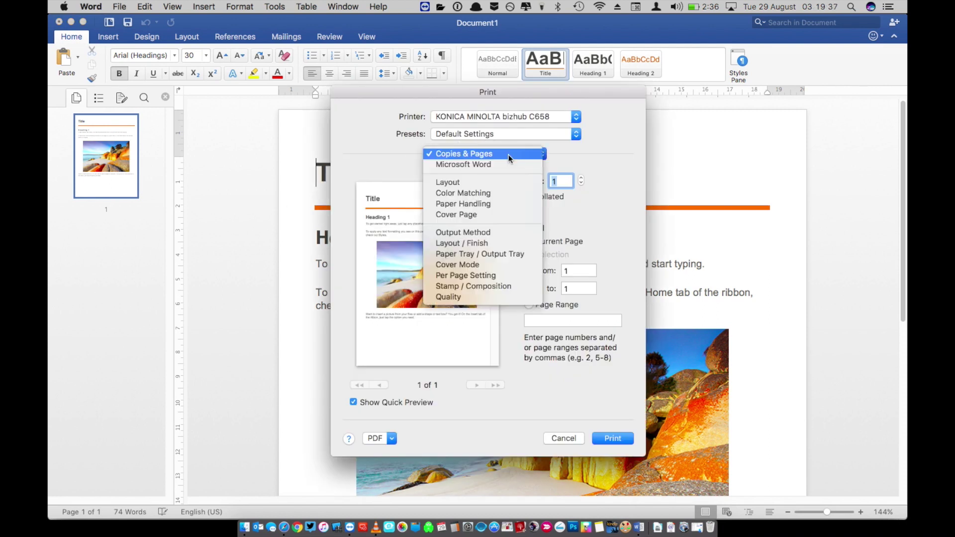
pyautogui.click(502, 232)
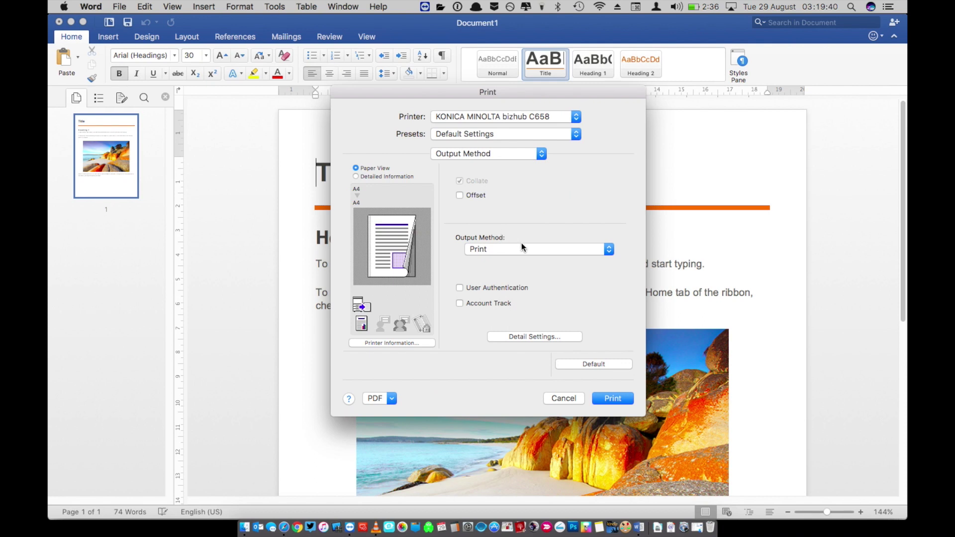
pyautogui.click(524, 247)
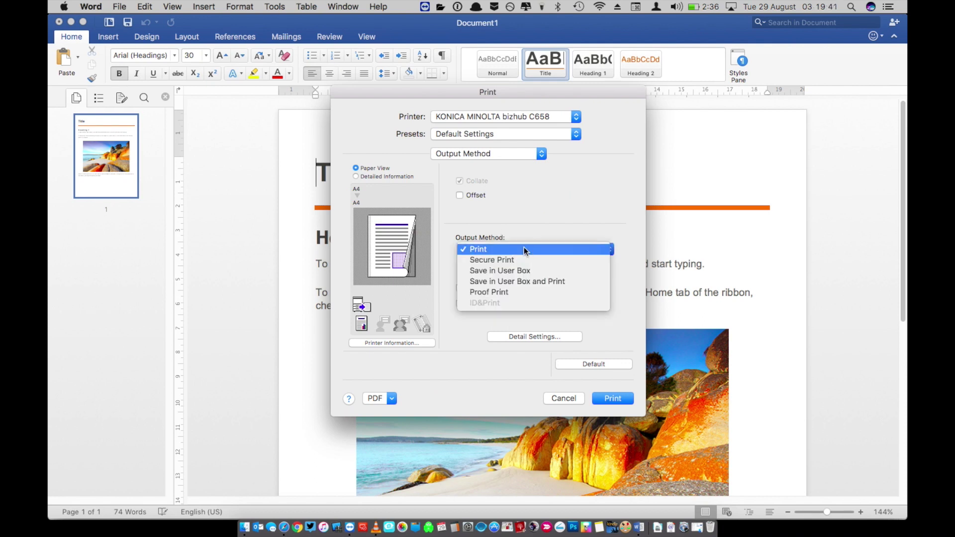
pyautogui.click(534, 216)
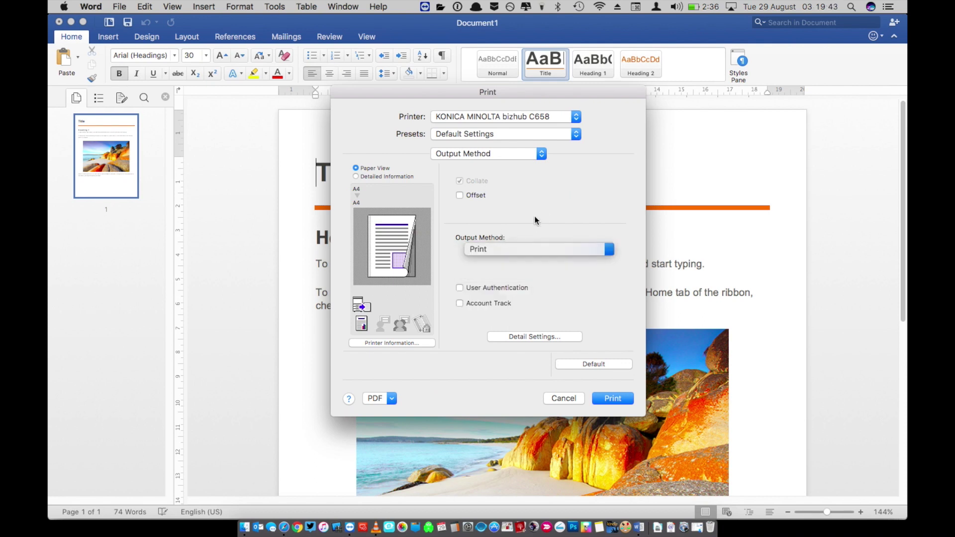
pyautogui.click(518, 150)
pyautogui.press('Escape')
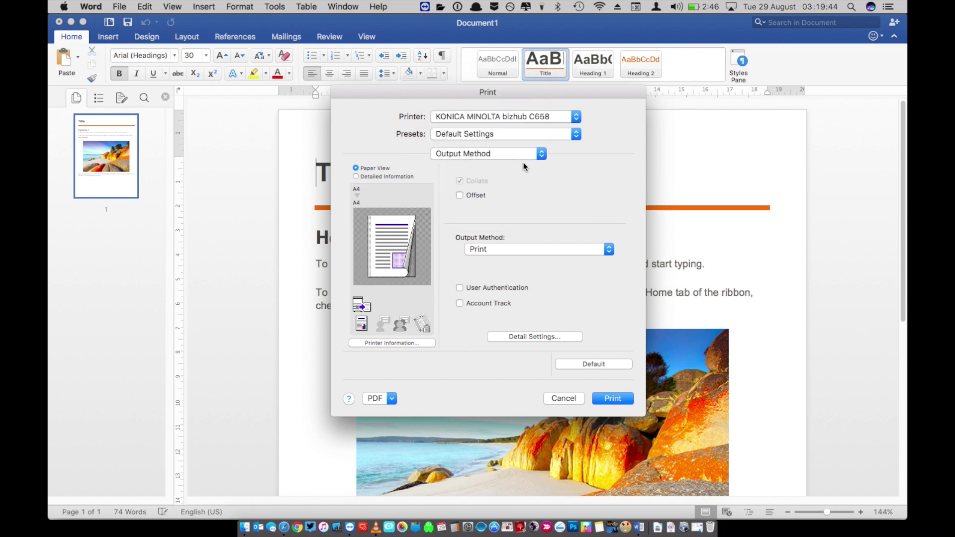
# - In Layout / Finish, set printing to 2-Sided with Left Bind
pyautogui.click(520, 156)
pyautogui.click(511, 165)
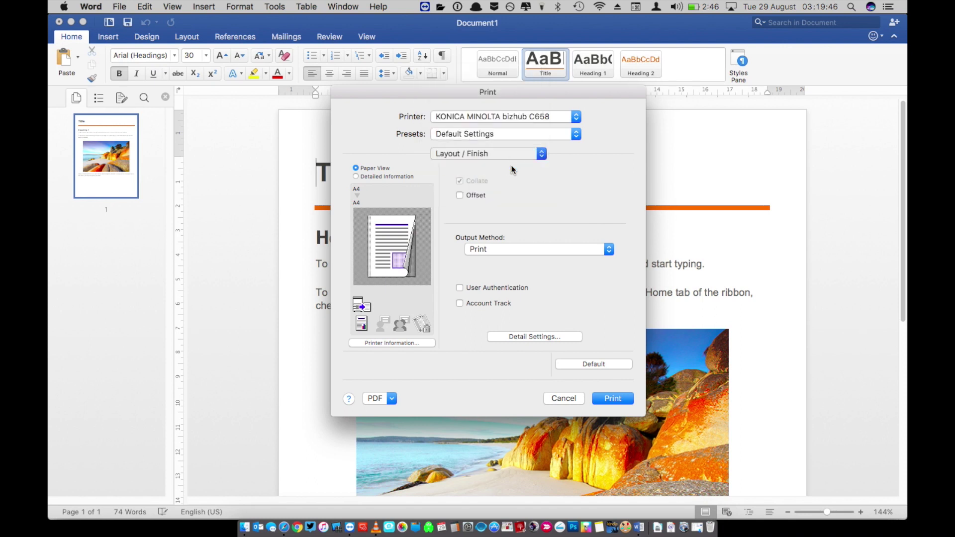
pyautogui.click(529, 195)
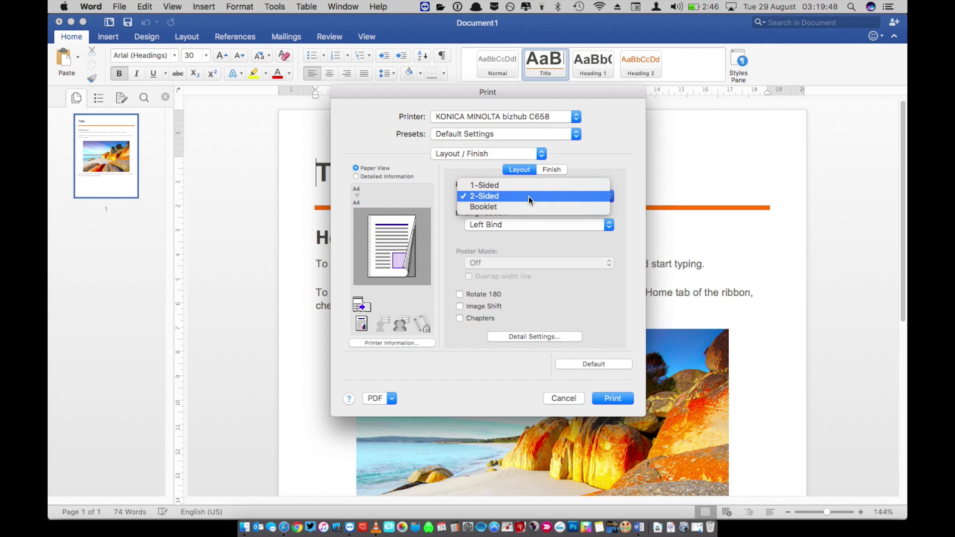
pyautogui.click(528, 196)
pyautogui.click(530, 224)
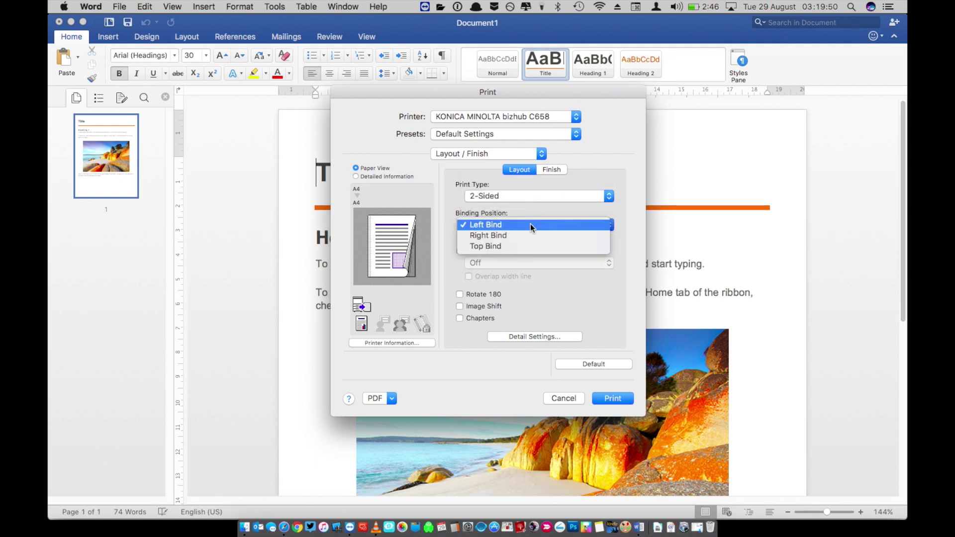
pyautogui.click(530, 224)
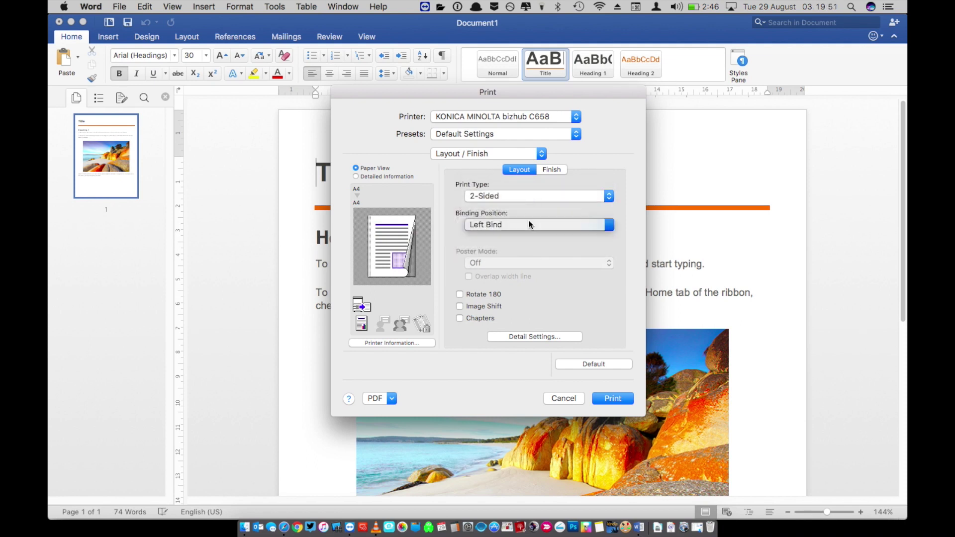
# - Try the Finish staple options, then leave stapling switched off
pyautogui.click(549, 170)
pyautogui.click(470, 189)
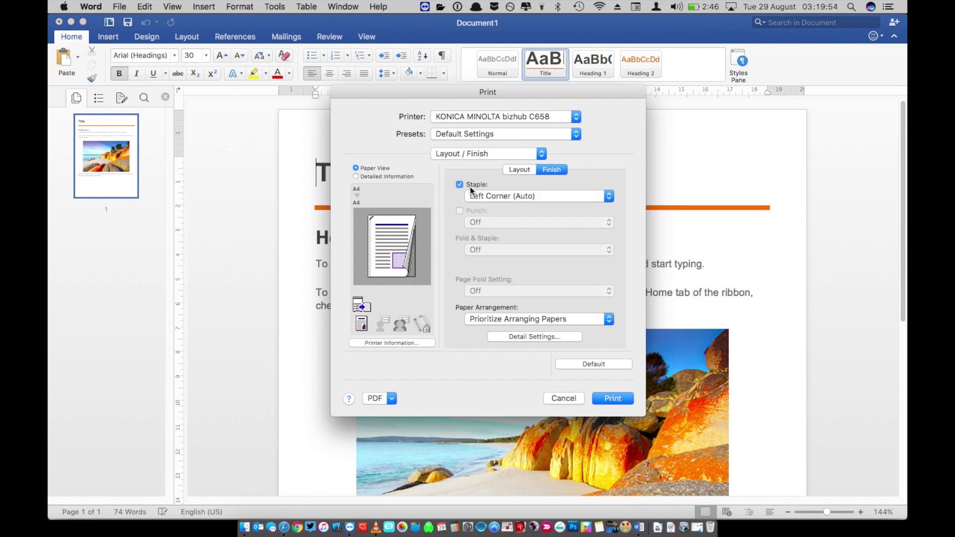
pyautogui.click(486, 197)
pyautogui.click(487, 197)
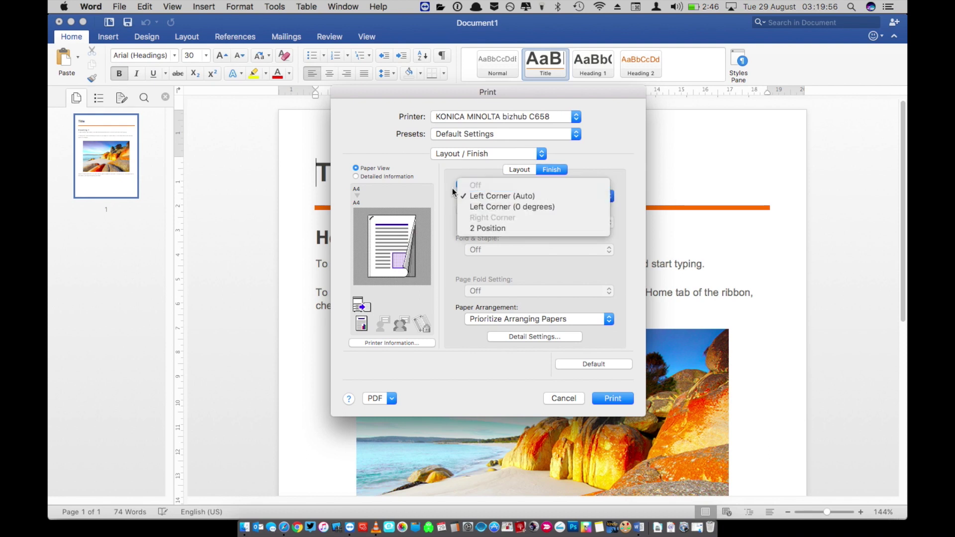
pyautogui.click(460, 187)
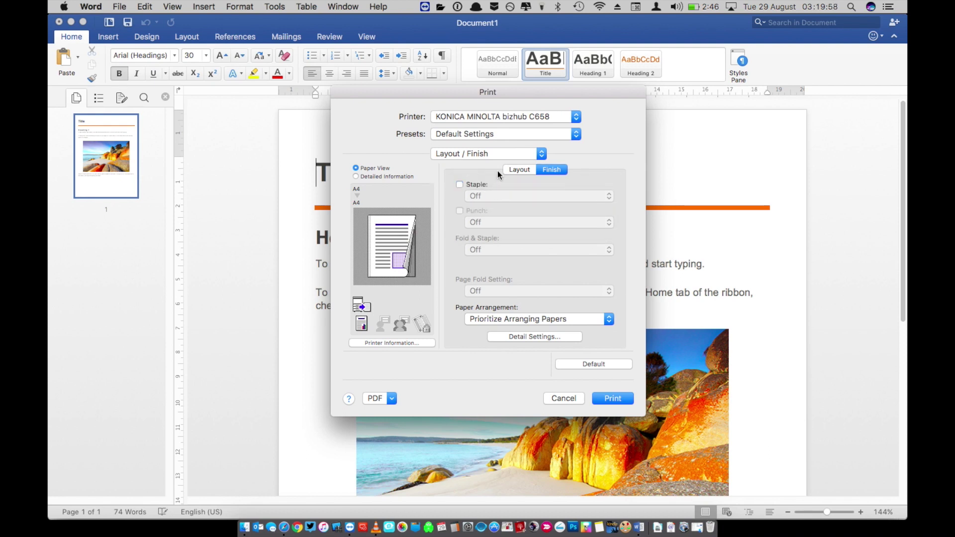
# - Set the Paper Tray to Tray1 in Paper Tray / Output Tray settings
pyautogui.click(501, 154)
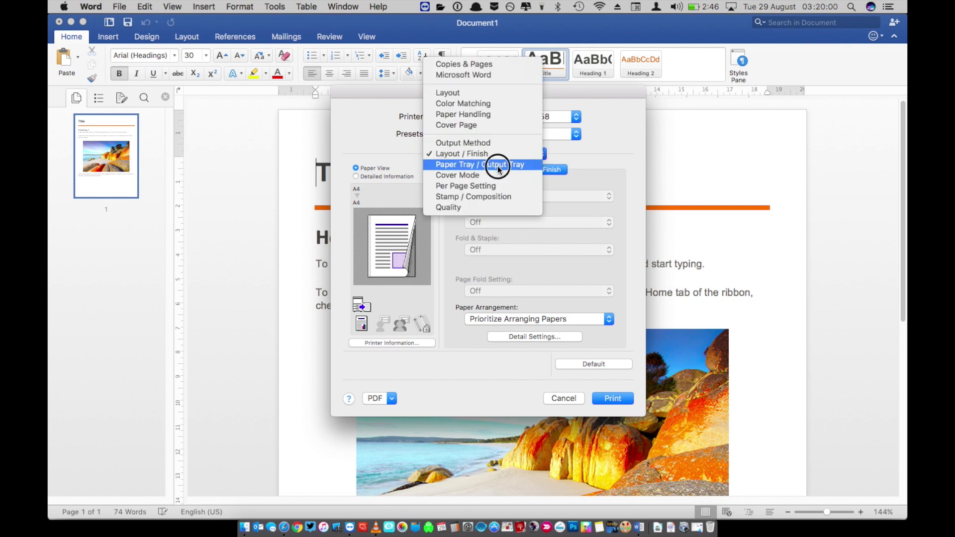
pyautogui.click(498, 166)
pyautogui.click(500, 190)
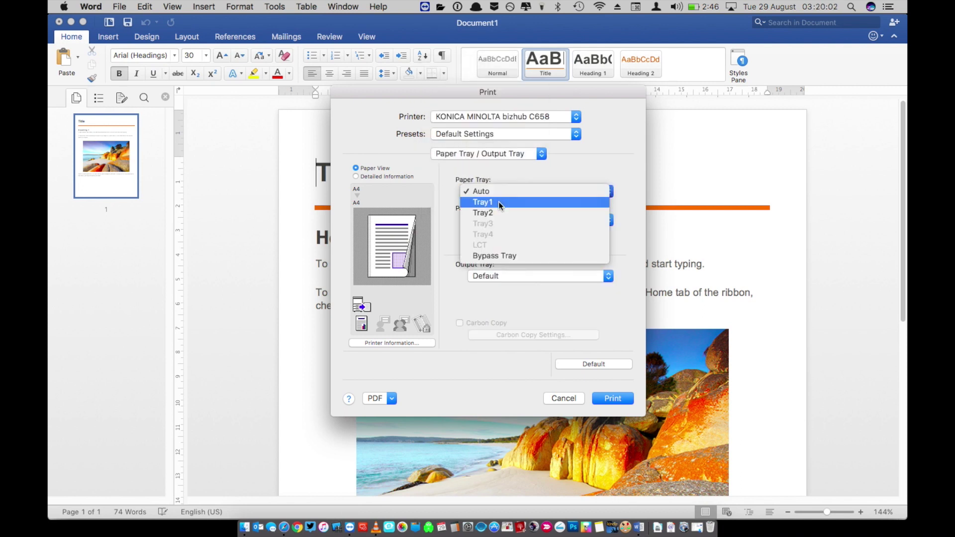
pyautogui.click(498, 202)
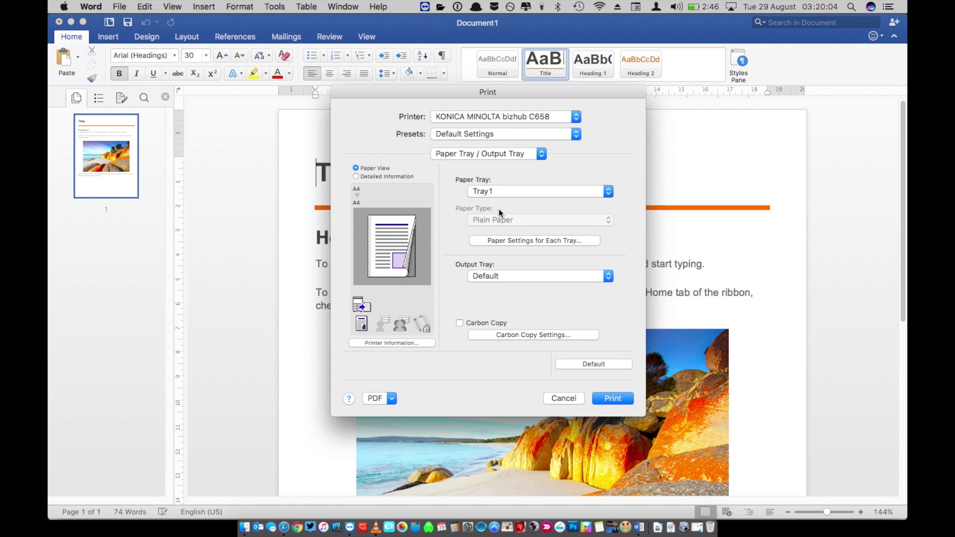
# - In the Quality pane of Word's Print dialog, change Select Color from Auto Color to Gray Scale
pyautogui.click(481, 159)
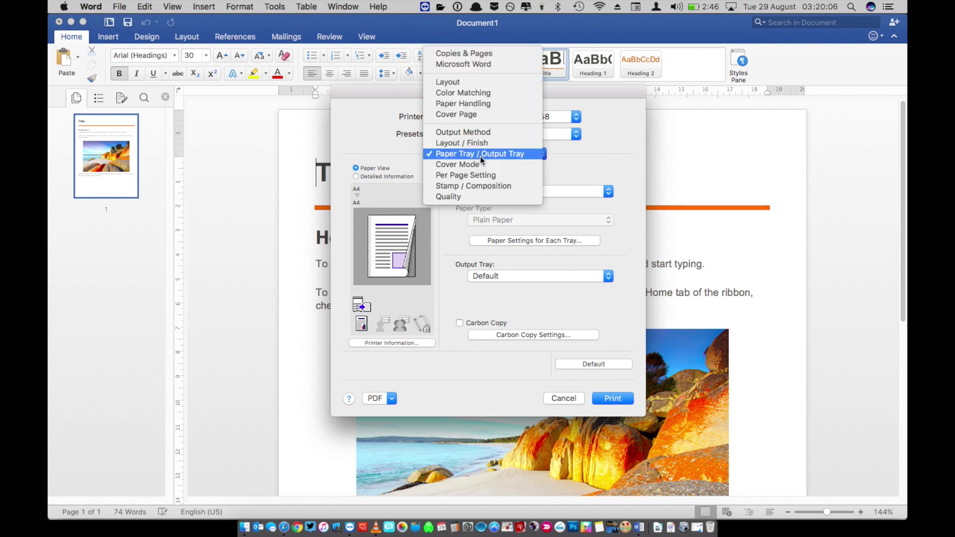
pyautogui.click(475, 197)
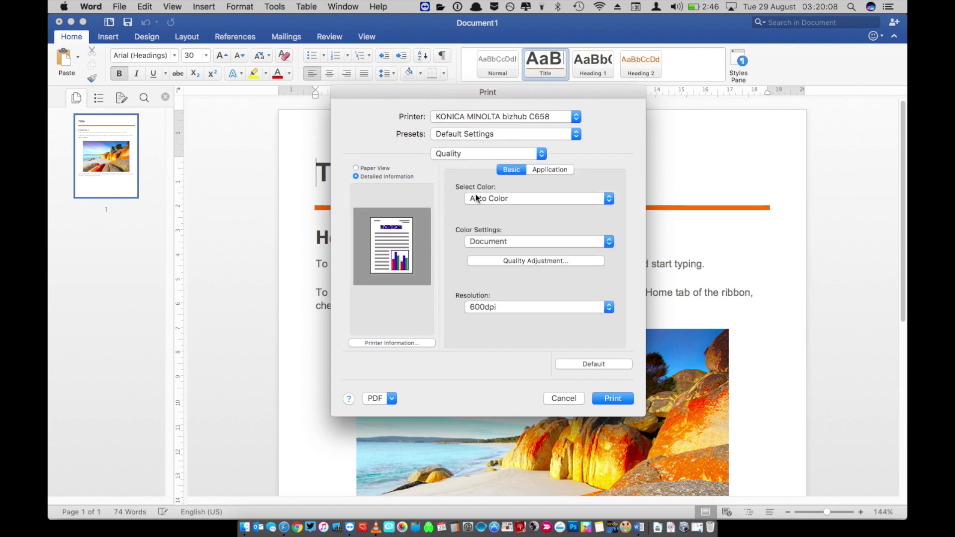
pyautogui.click(485, 201)
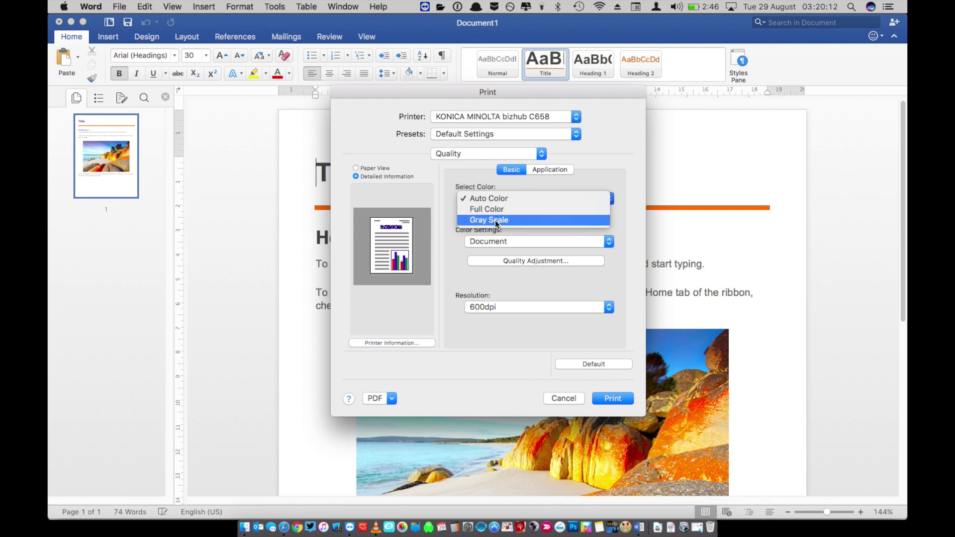
pyautogui.click(494, 220)
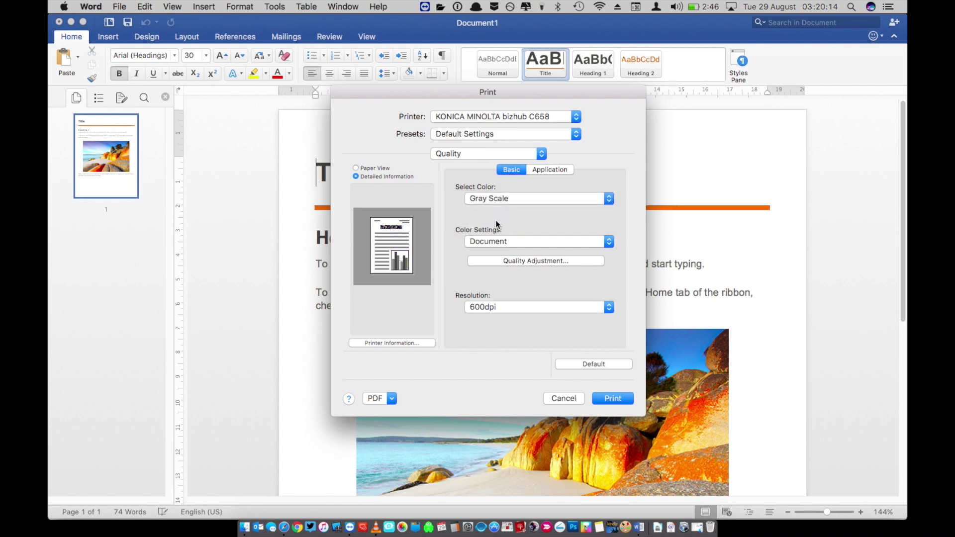